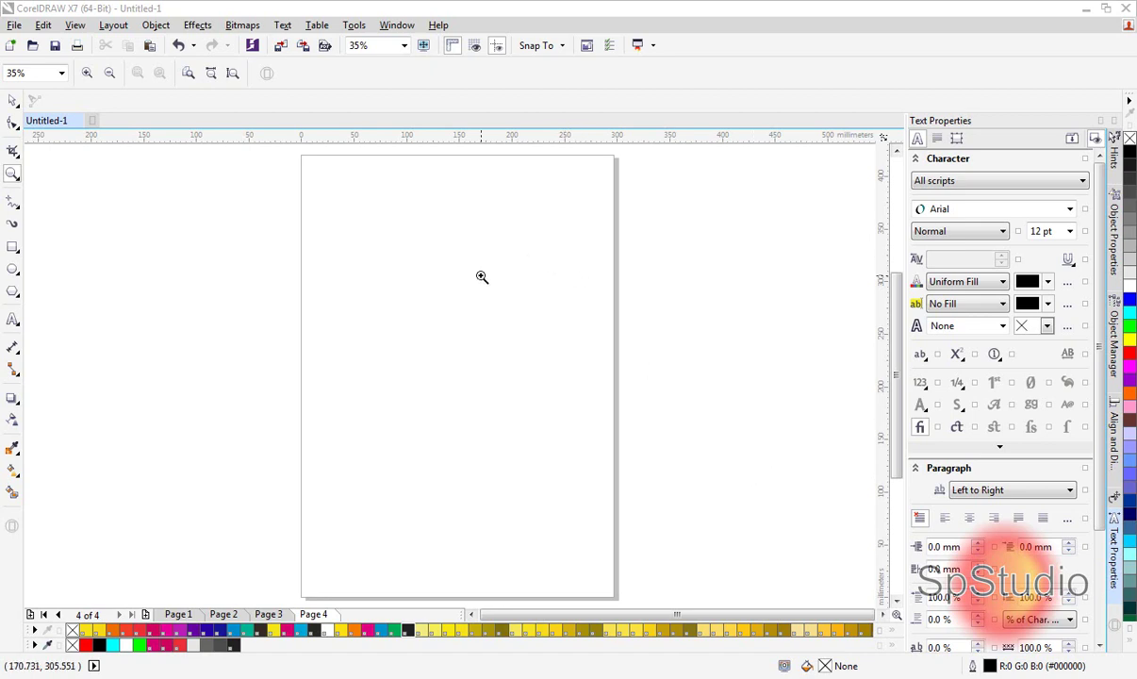
On Page 3, move the gradient-filled ellipse off its black outline into the empty space beside it
left_click(270, 614)
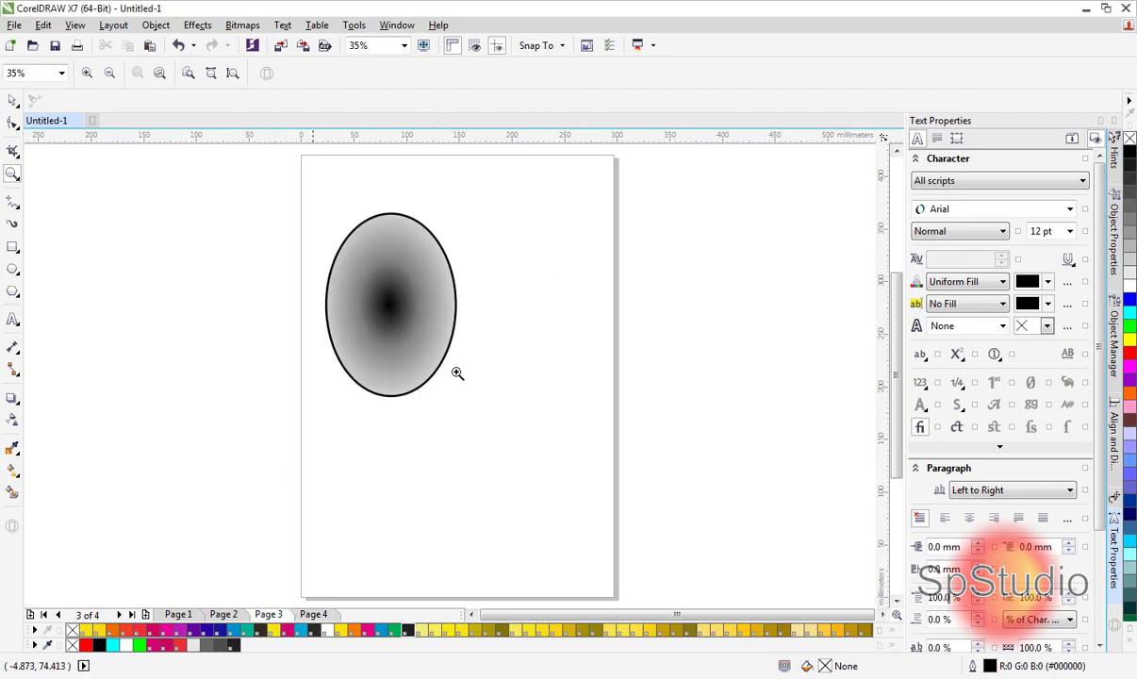
left_click_drag(277, 185, 313, 215)
left_click_drag(279, 157, 579, 449)
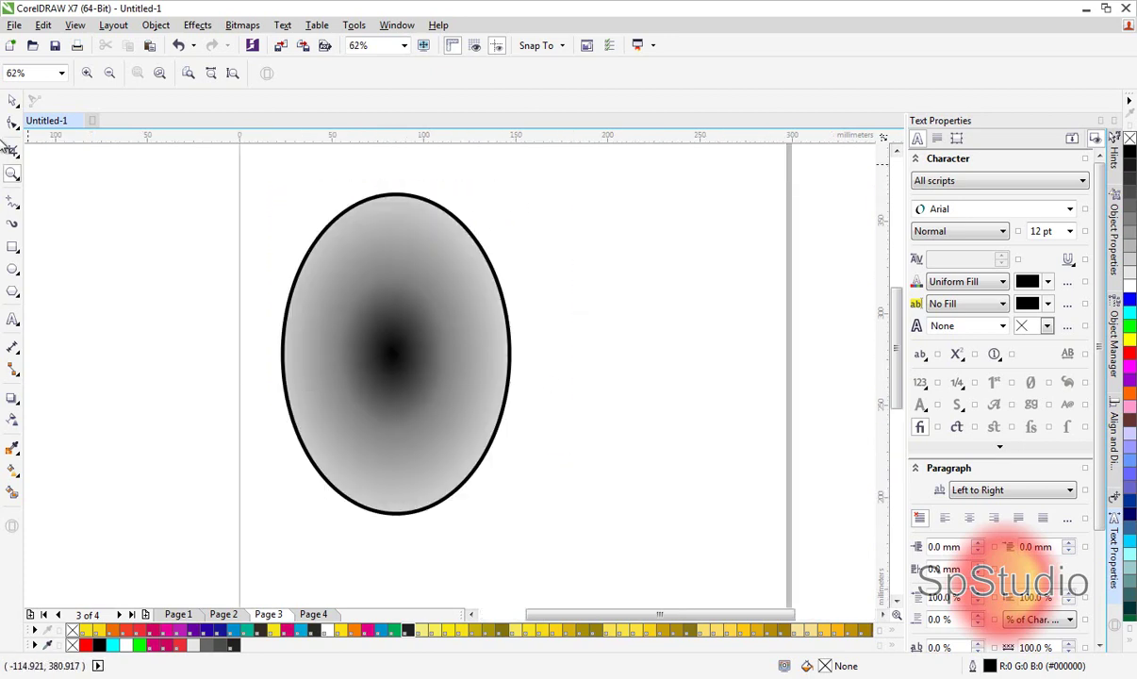
left_click(13, 100)
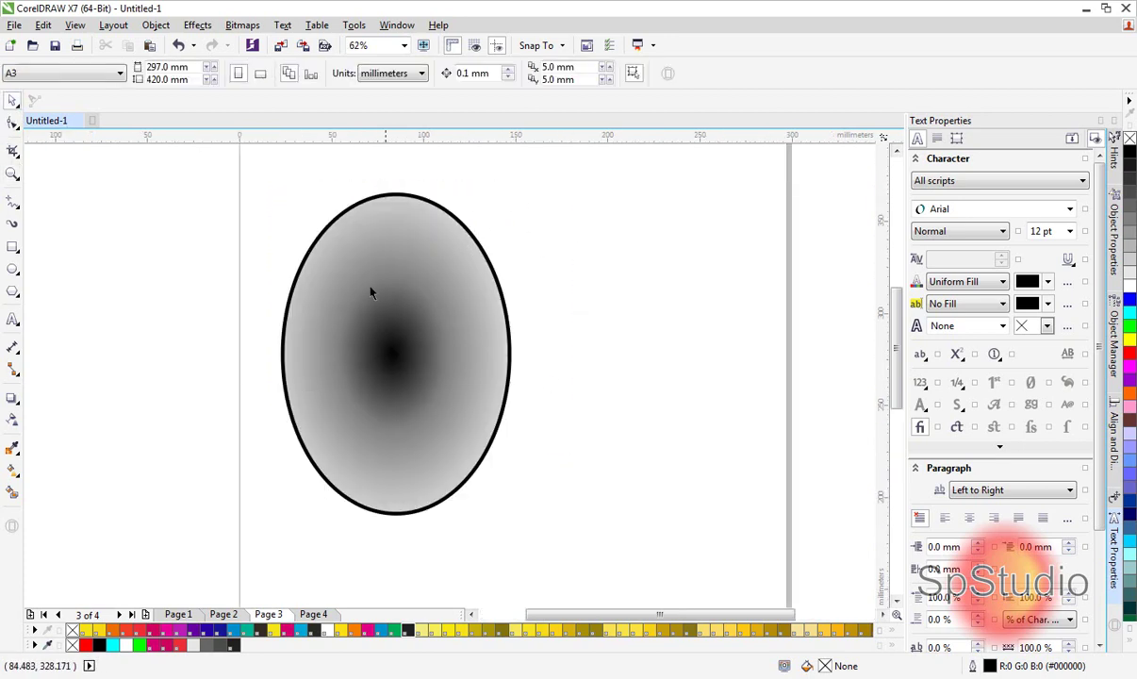
left_click(403, 341)
left_click_drag(404, 341, 661, 336)
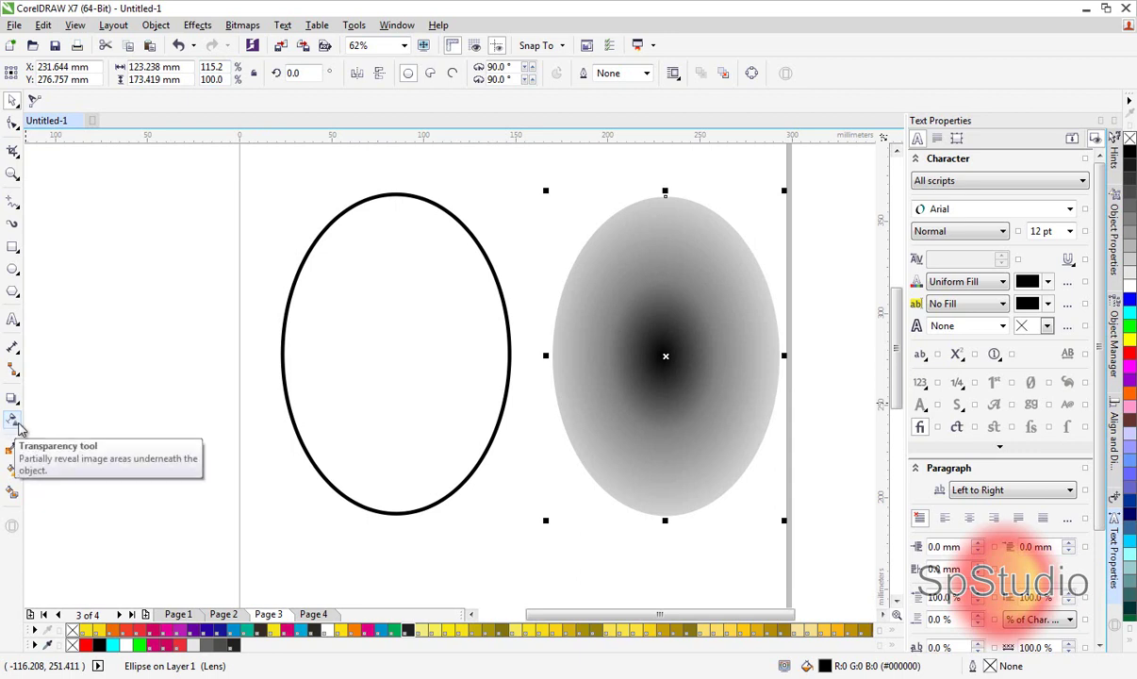
Convert the gradient ellipse to a 300 dpi Grayscale (8-bit) bitmap without anti-aliasing or transparent background
left_click(14, 421)
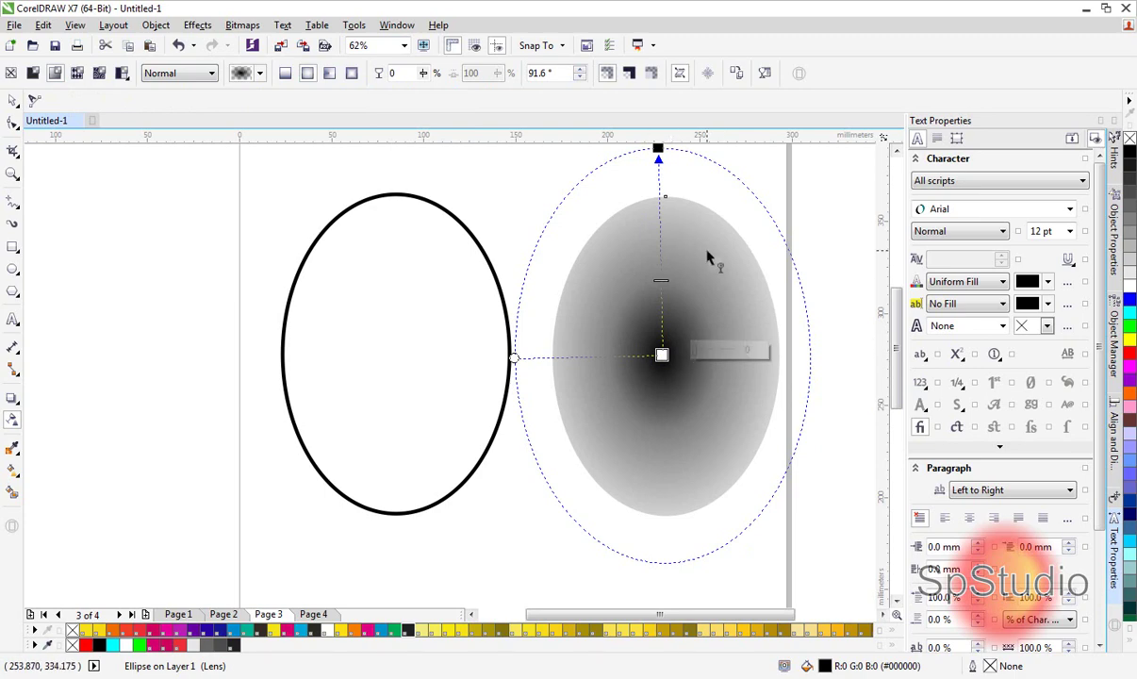
left_click(12, 100)
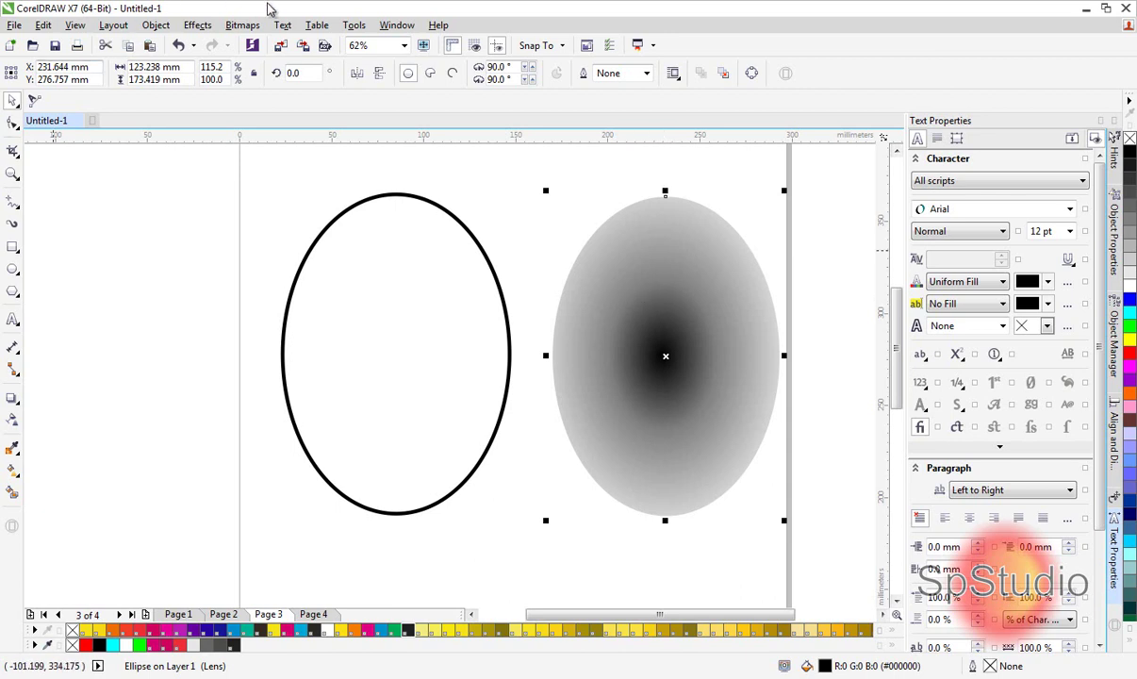
left_click(241, 26)
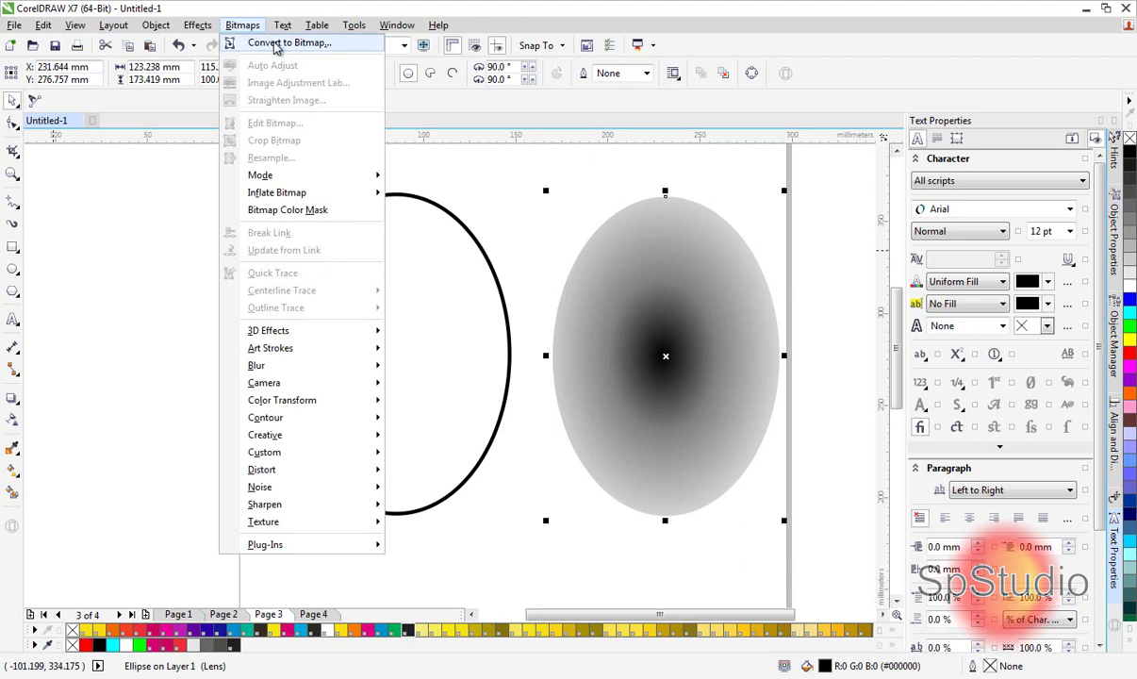
left_click(317, 43)
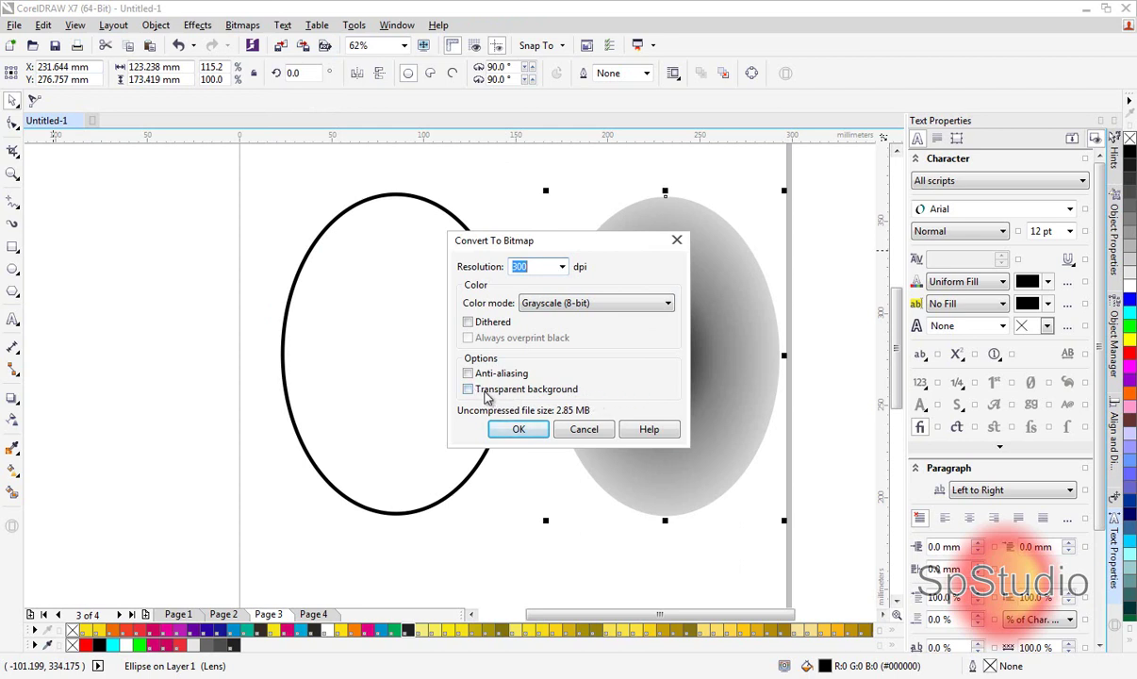
left_click(575, 303)
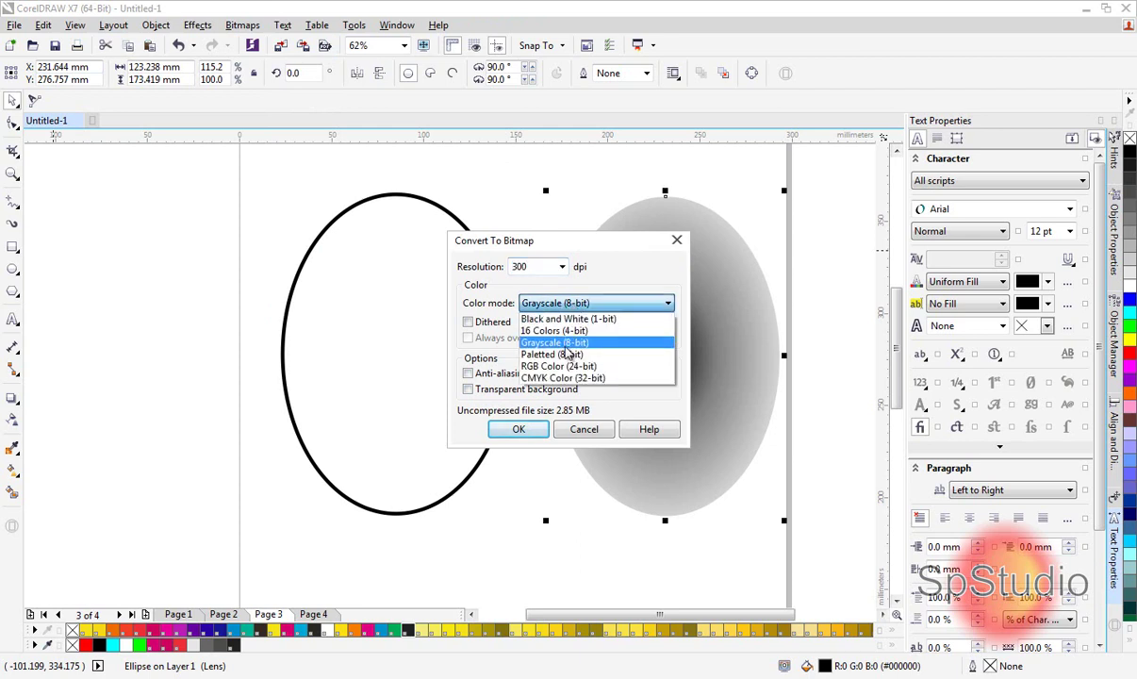
left_click(561, 342)
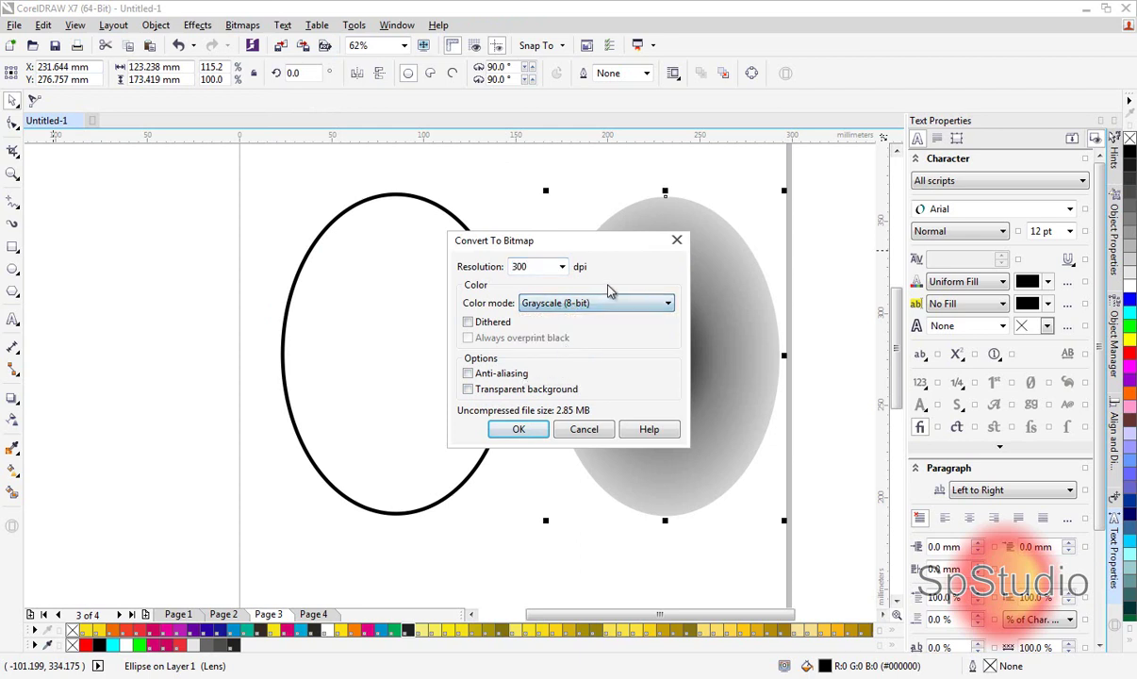
left_click(518, 429)
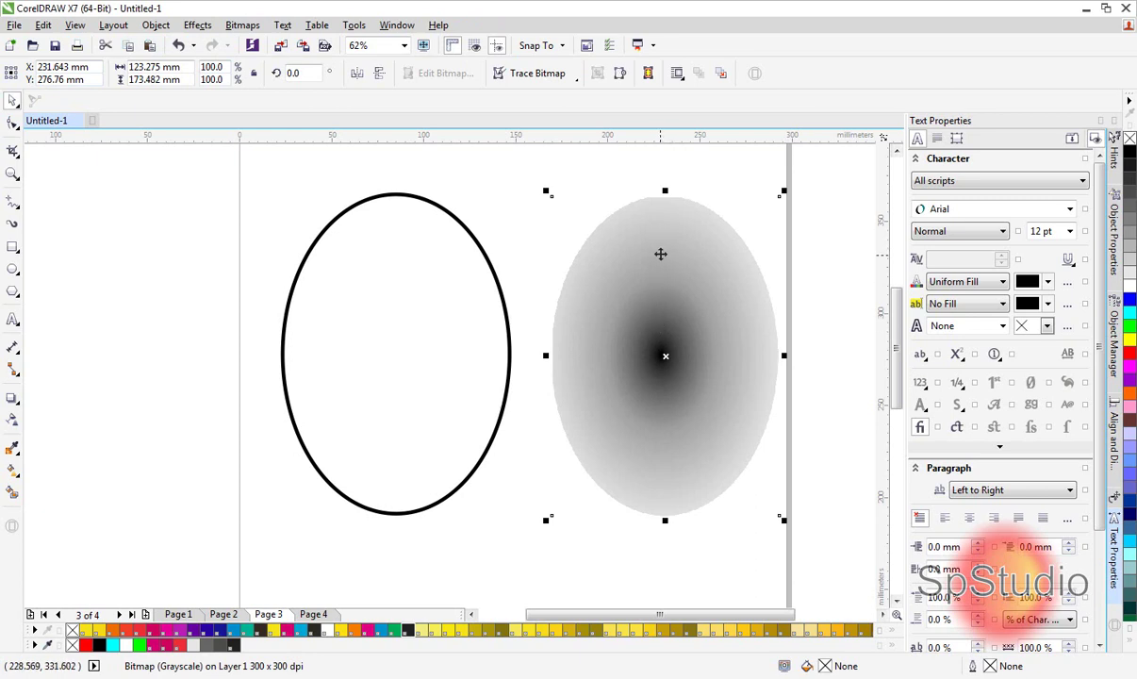
left_click(197, 26)
mouse_move(270, 43)
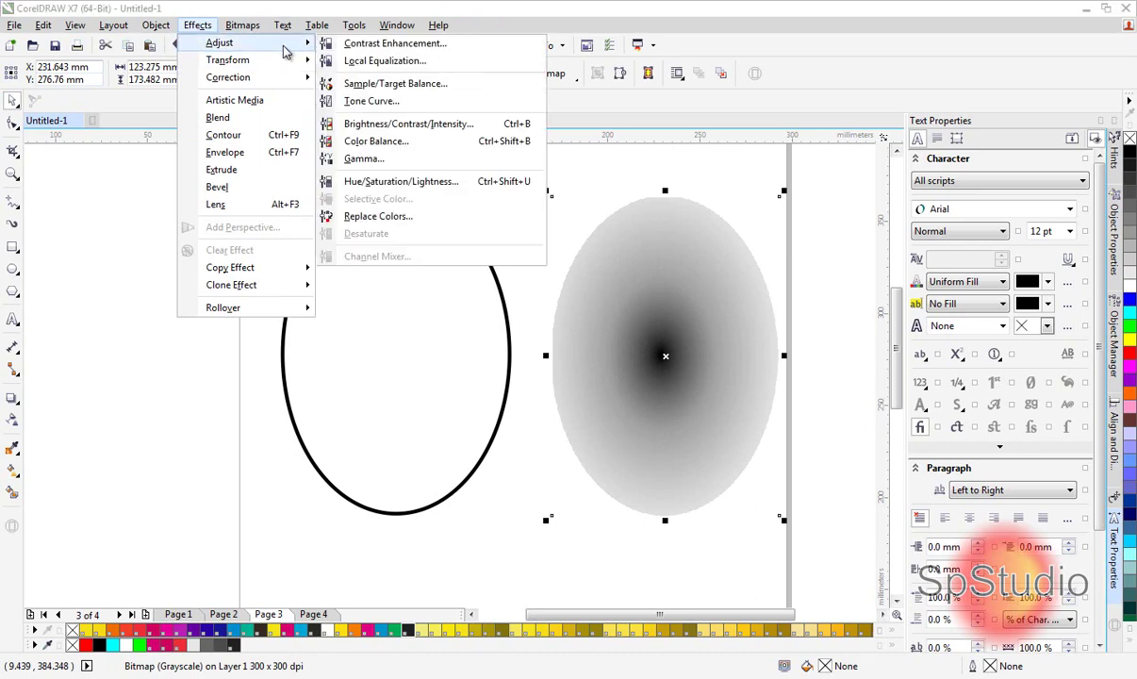
left_click(371, 101)
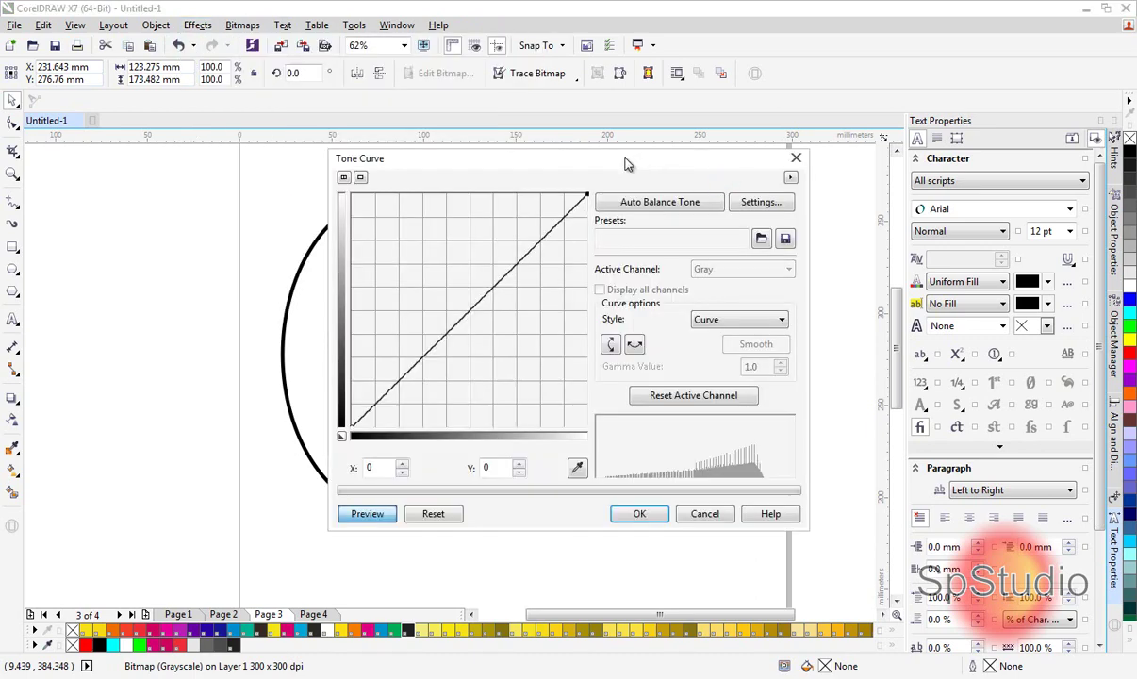
left_click_drag(675, 202, 1023, 110)
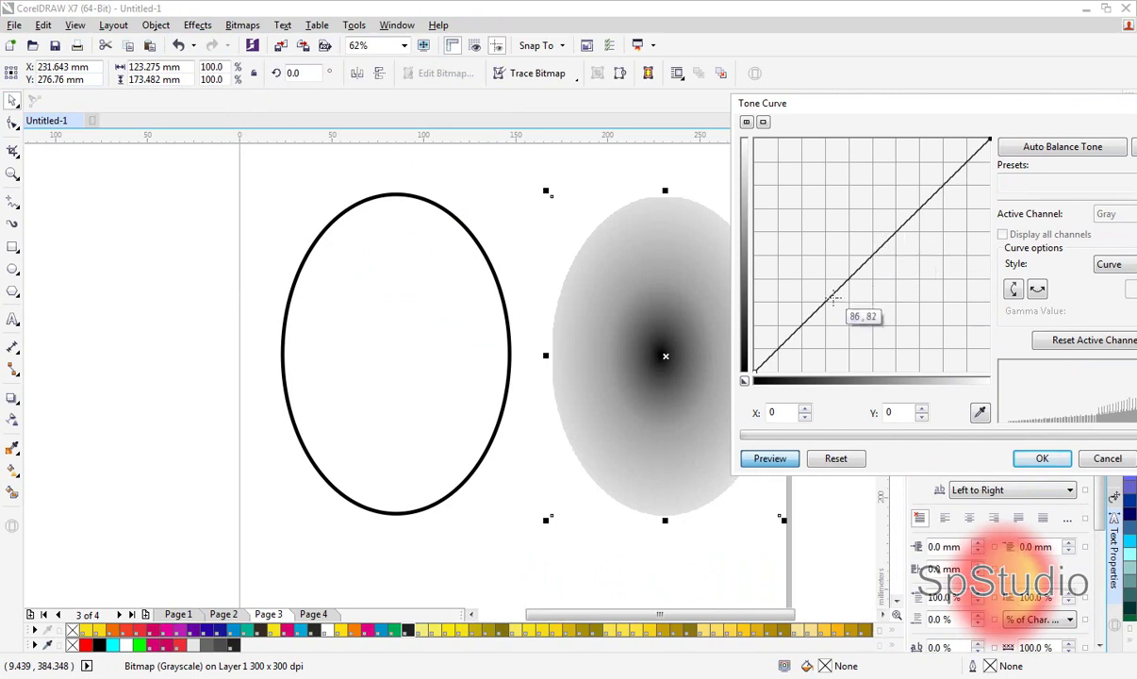
left_click(831, 302)
left_click_drag(830, 302, 836, 309)
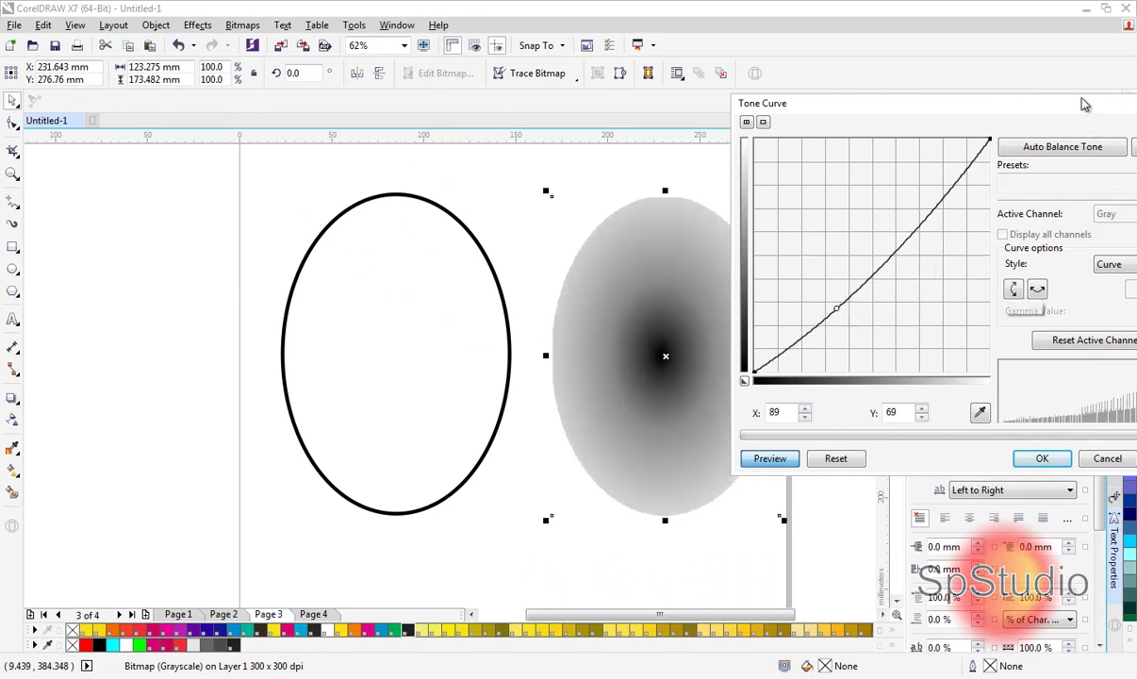
left_click_drag(1019, 102, 814, 91)
left_click(904, 449)
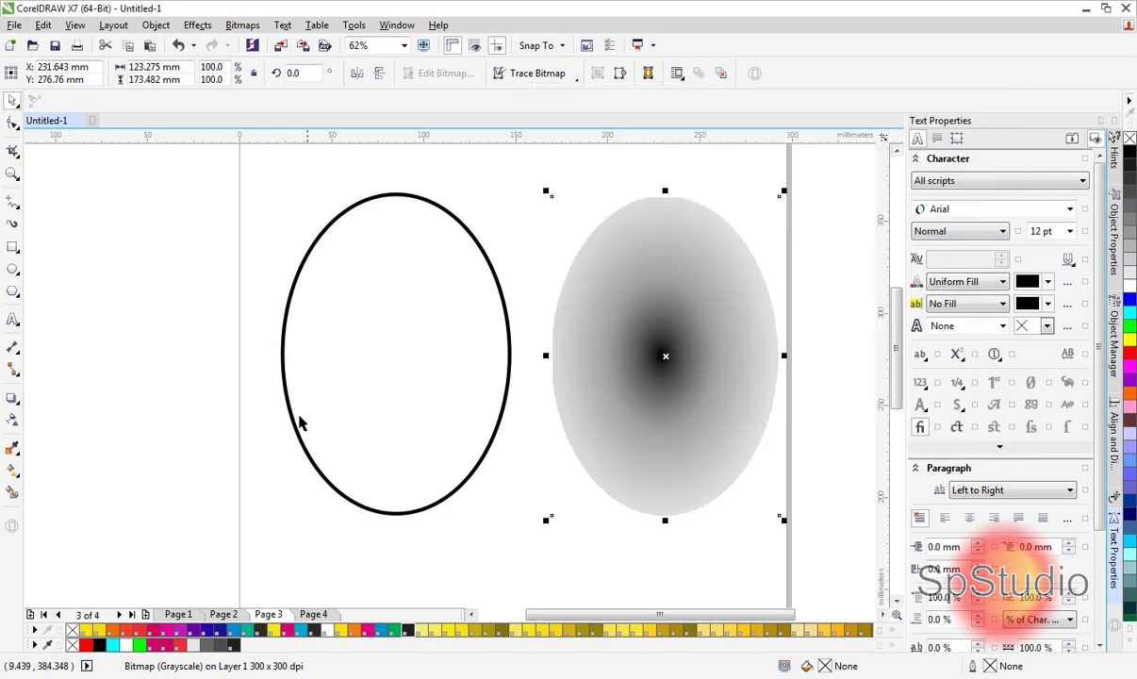
Start converting the grayscale bitmap to Black and White (1-bit) mode using the Halftone conversion method
left_click(243, 24)
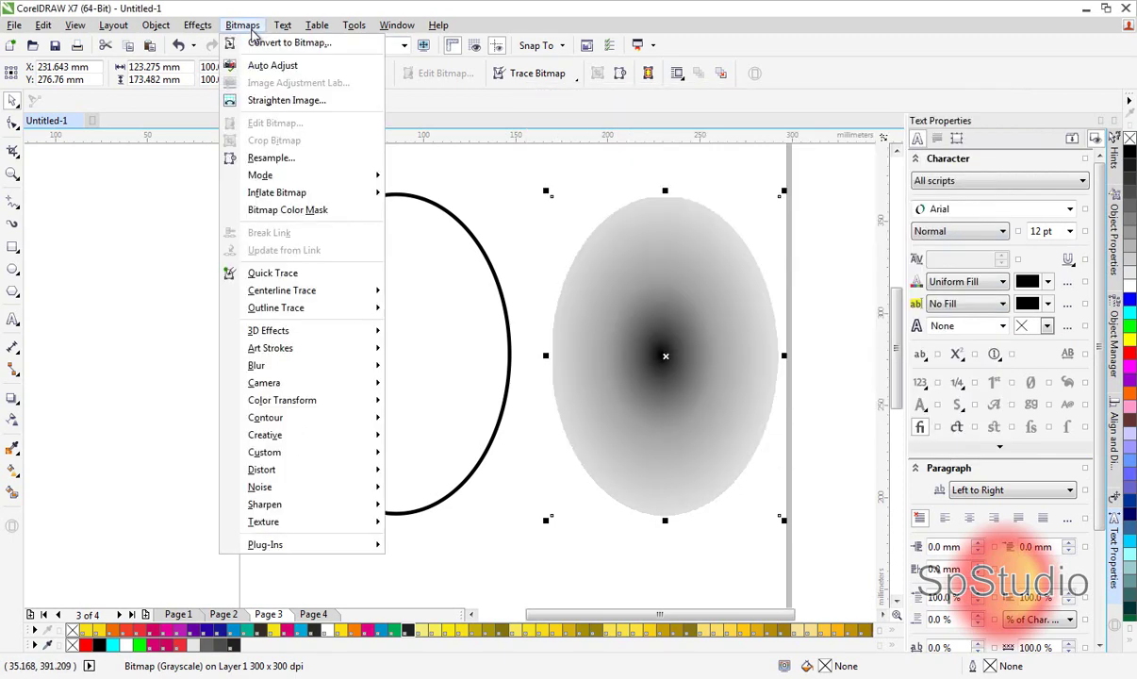
mouse_move(300, 182)
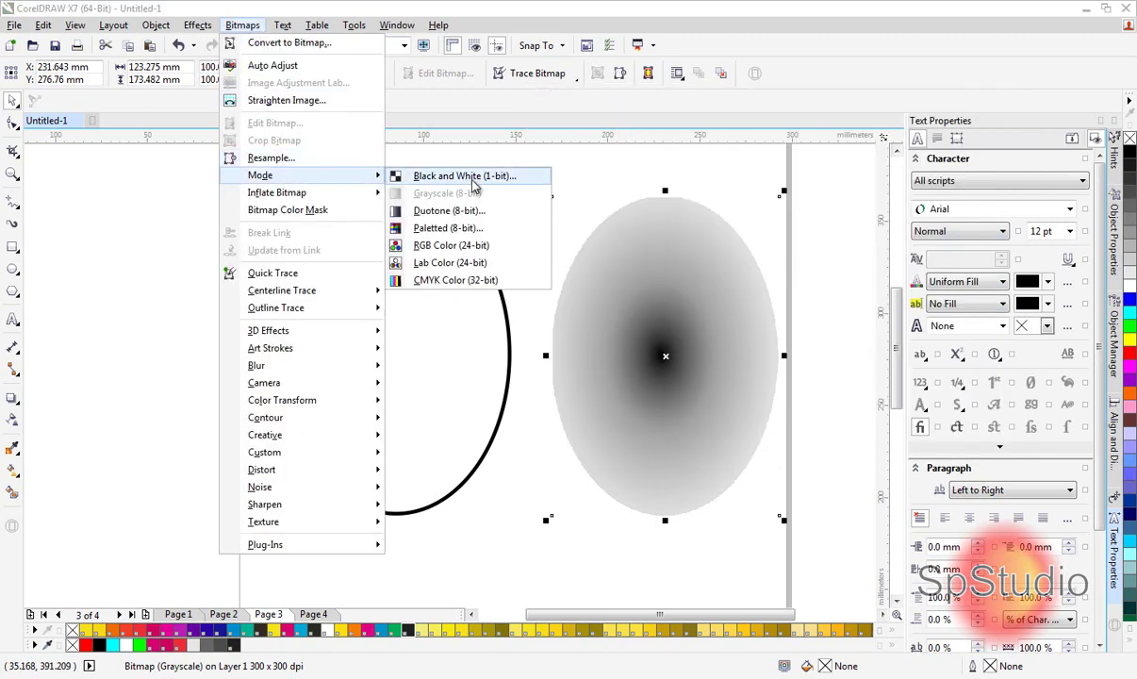
left_click(474, 178)
left_click(557, 388)
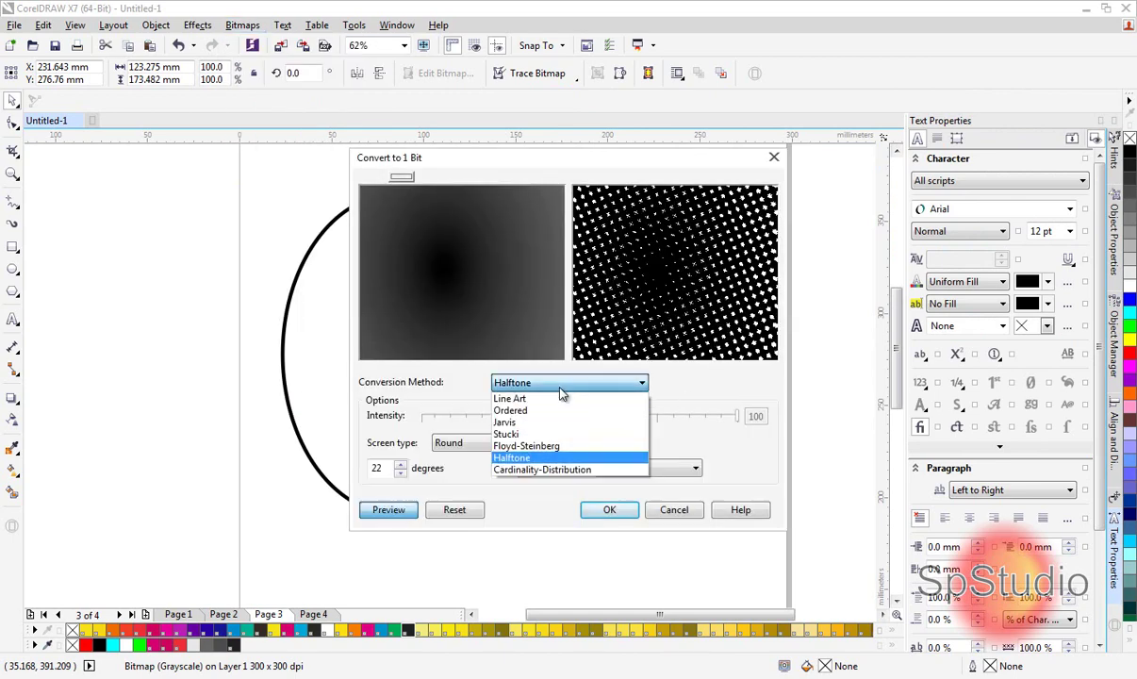
left_click(557, 400)
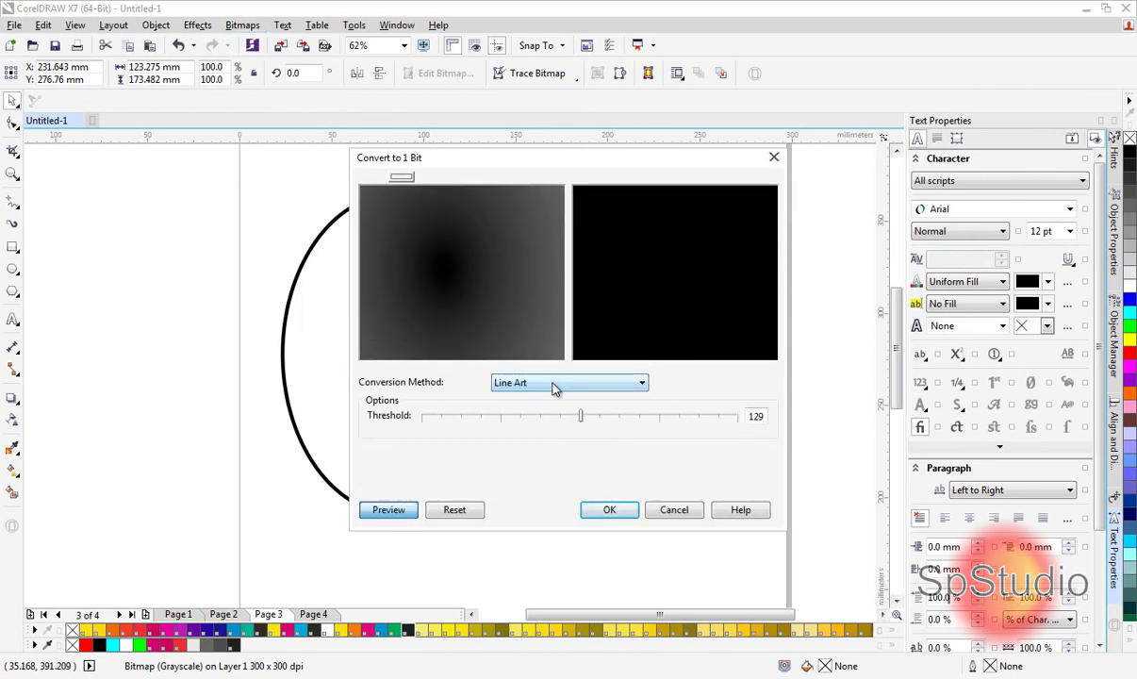
left_click(553, 383)
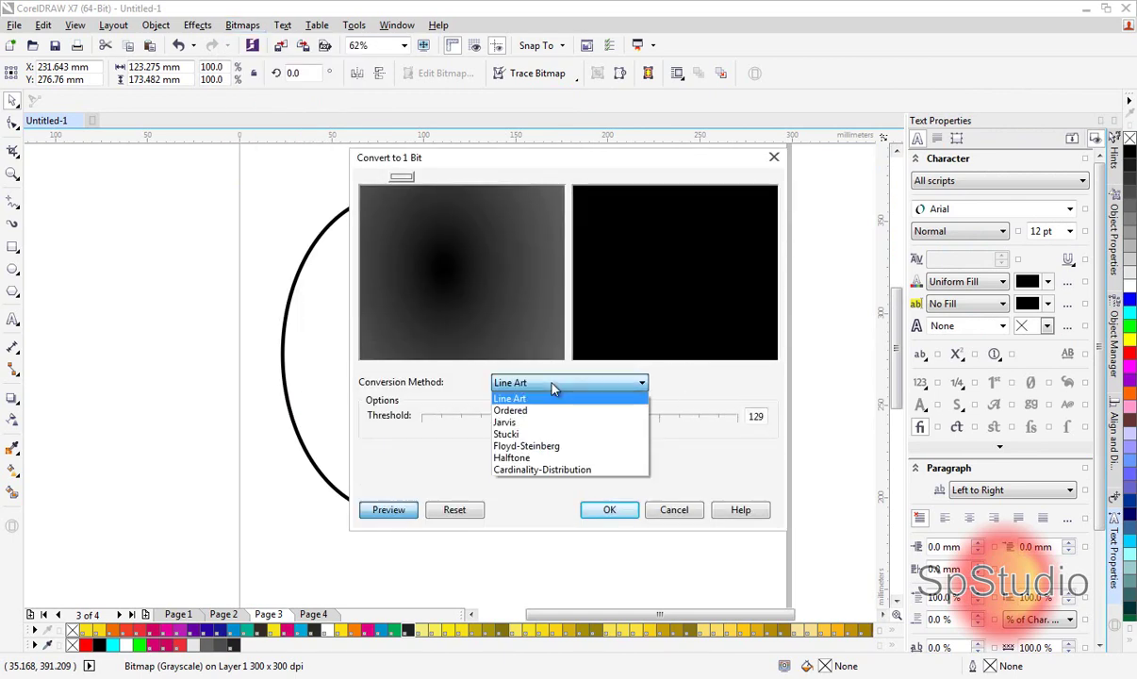
left_click(534, 460)
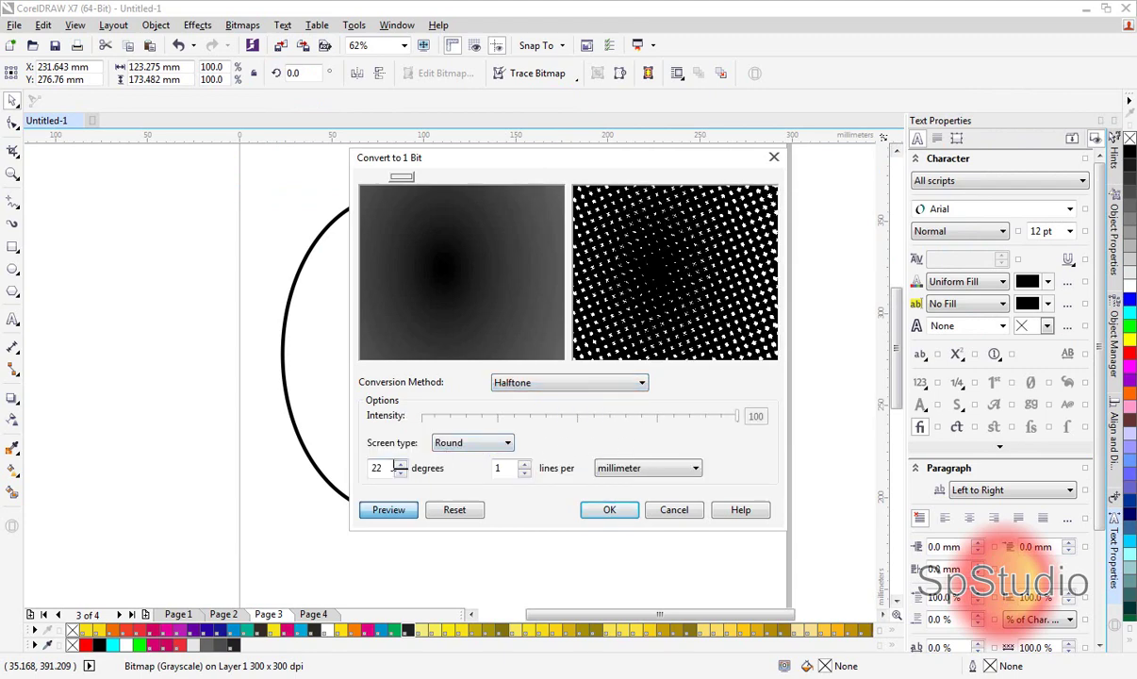
Set the round halftone screen to 45 degrees and 35 lines per inch
double_click(392, 468)
type("45")
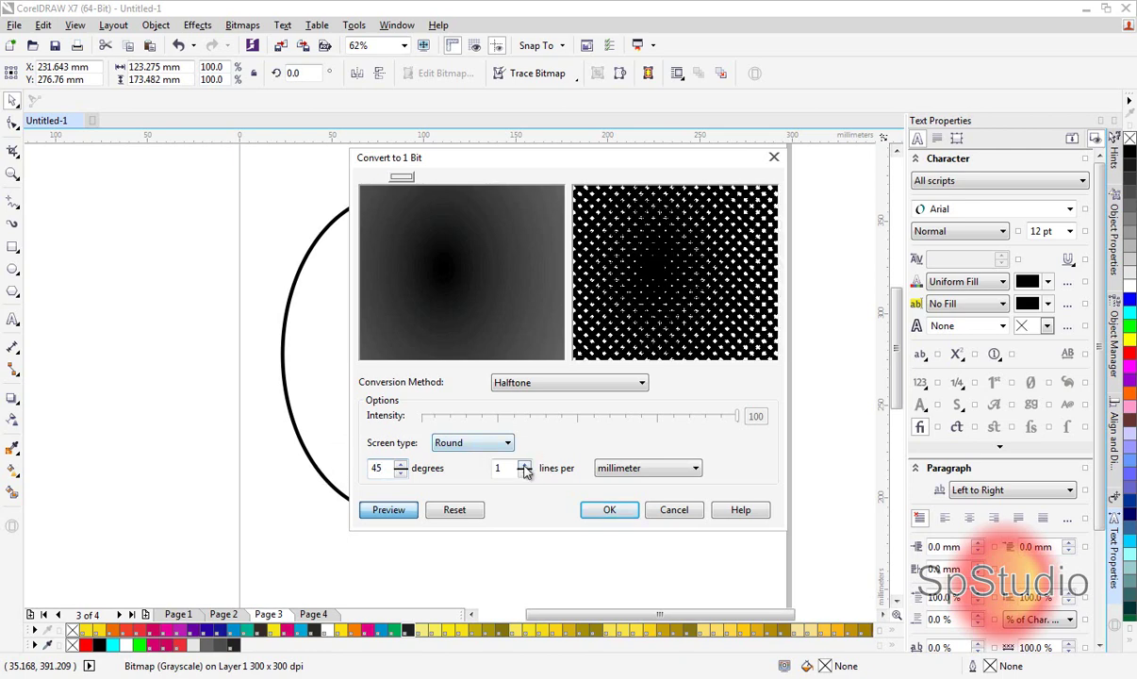
key("Tab")
type("35")
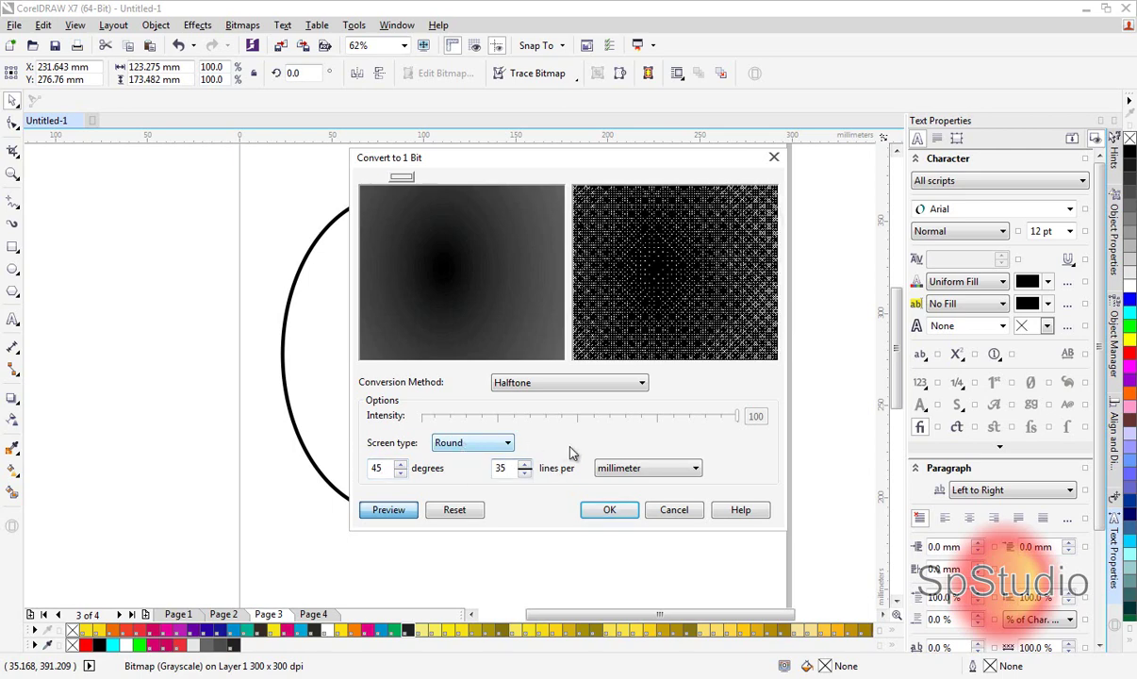
left_click(612, 468)
left_click(652, 482)
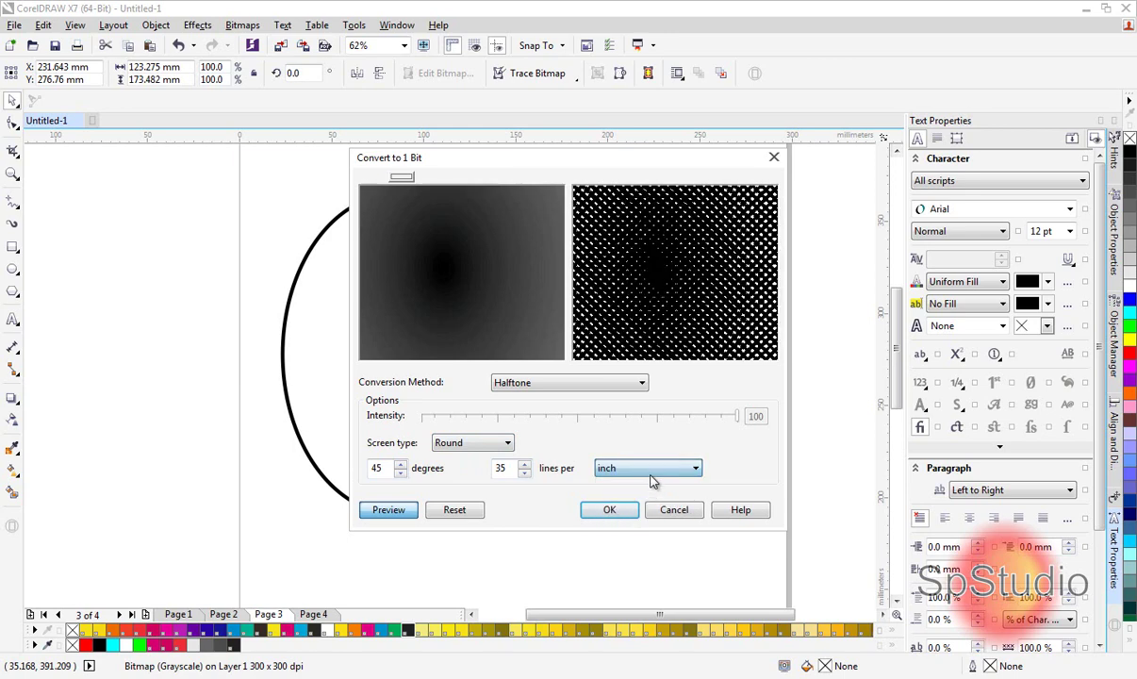
Set the halftone screen to 22 degrees and 25 lines per inch, and apply the 1-bit conversion
double_click(389, 465)
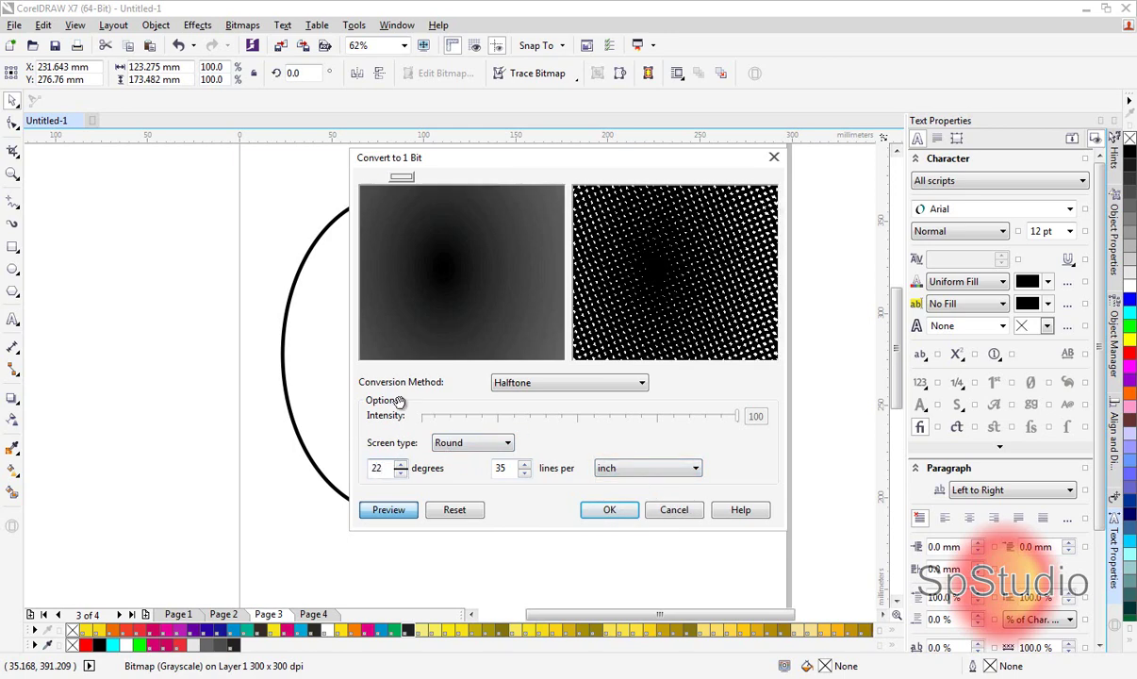
key("Tab")
type("25")
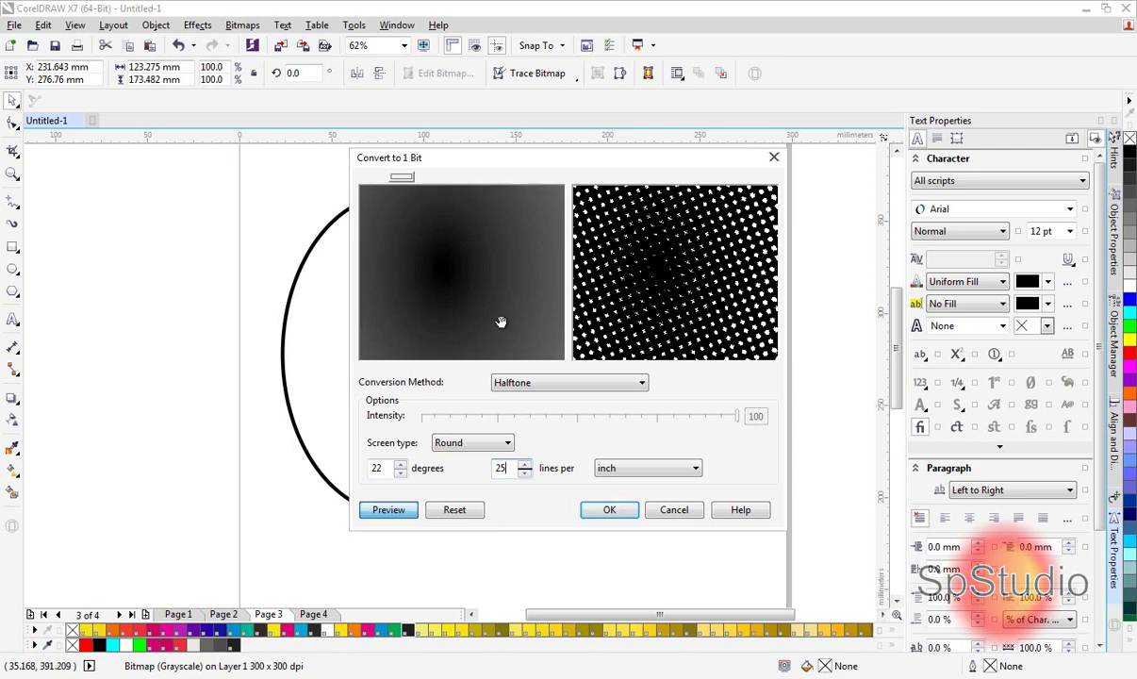
left_click(609, 510)
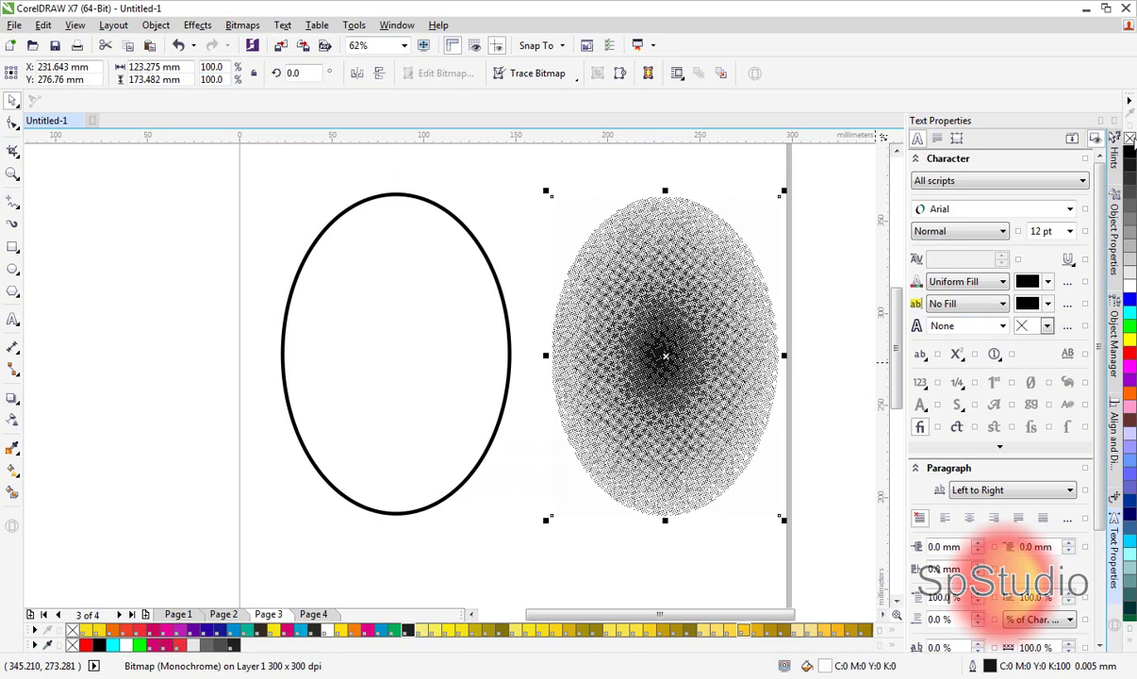
Remove the halftone bitmap's background fill and colour its dots PANTONE Purple C
left_click(72, 630)
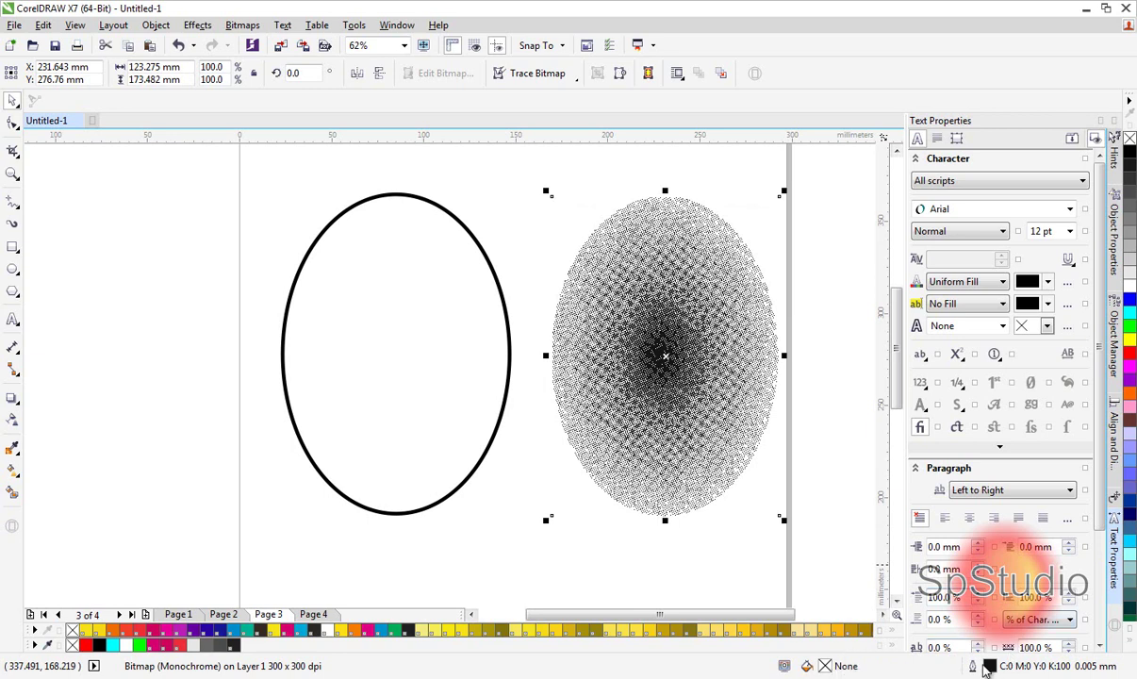
left_click(178, 637)
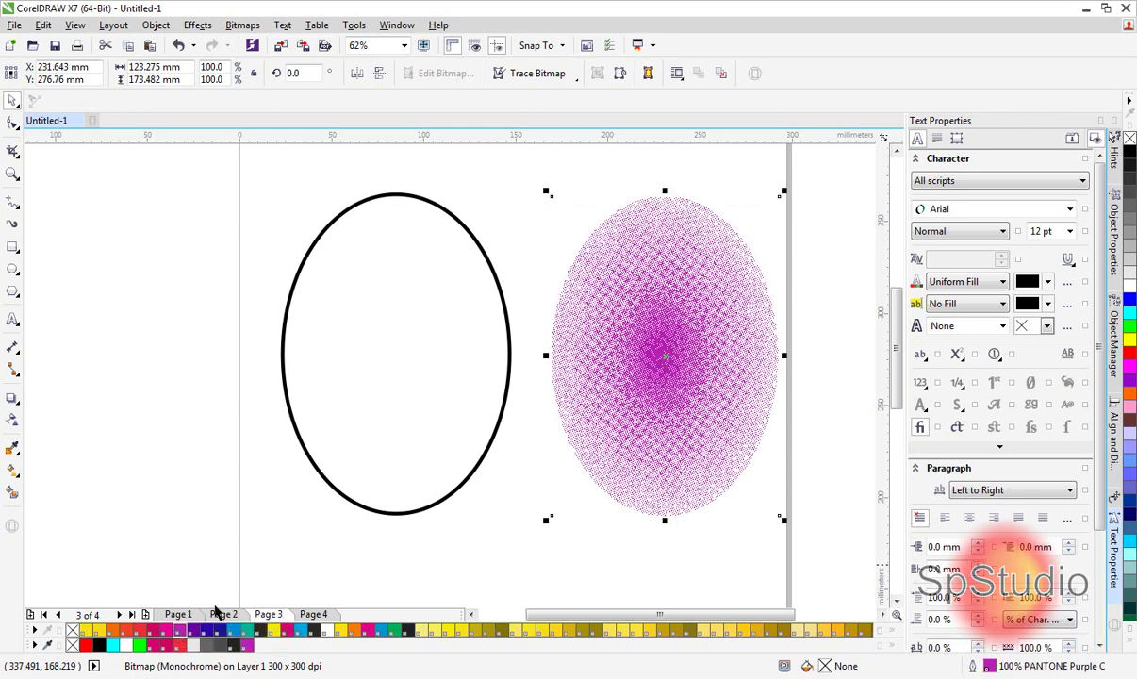
Align the purple halftone bitmap with the black ellipse outline, centred both horizontally and vertically
left_click_drag(790, 162, 250, 570)
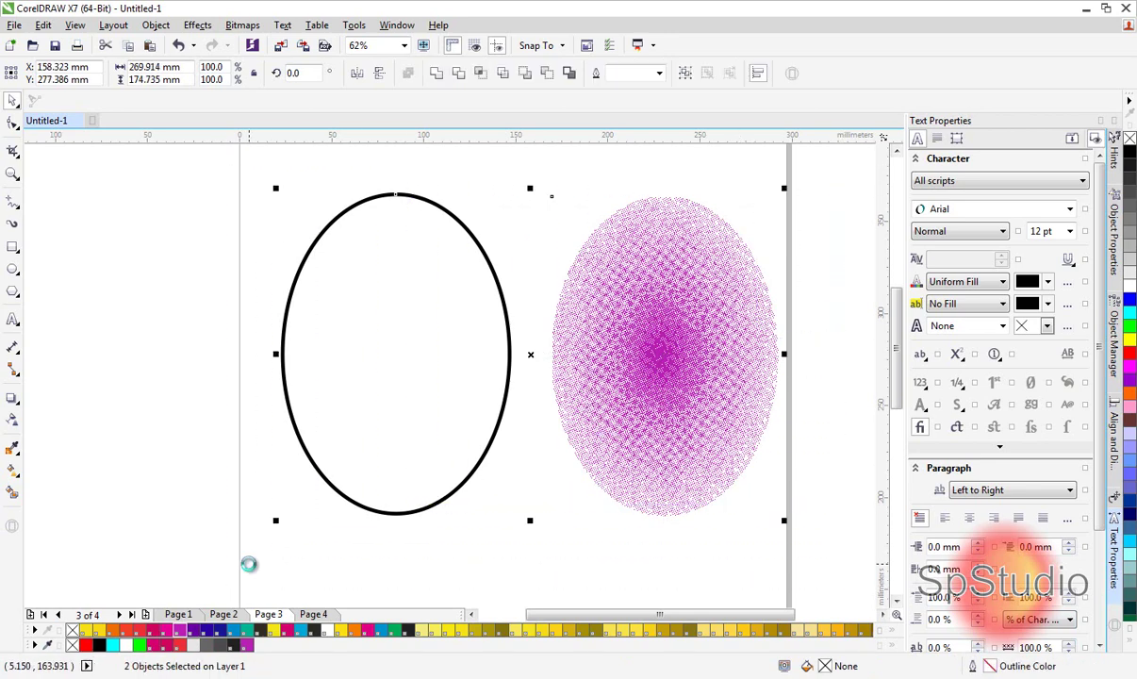
key("c")
key("e")
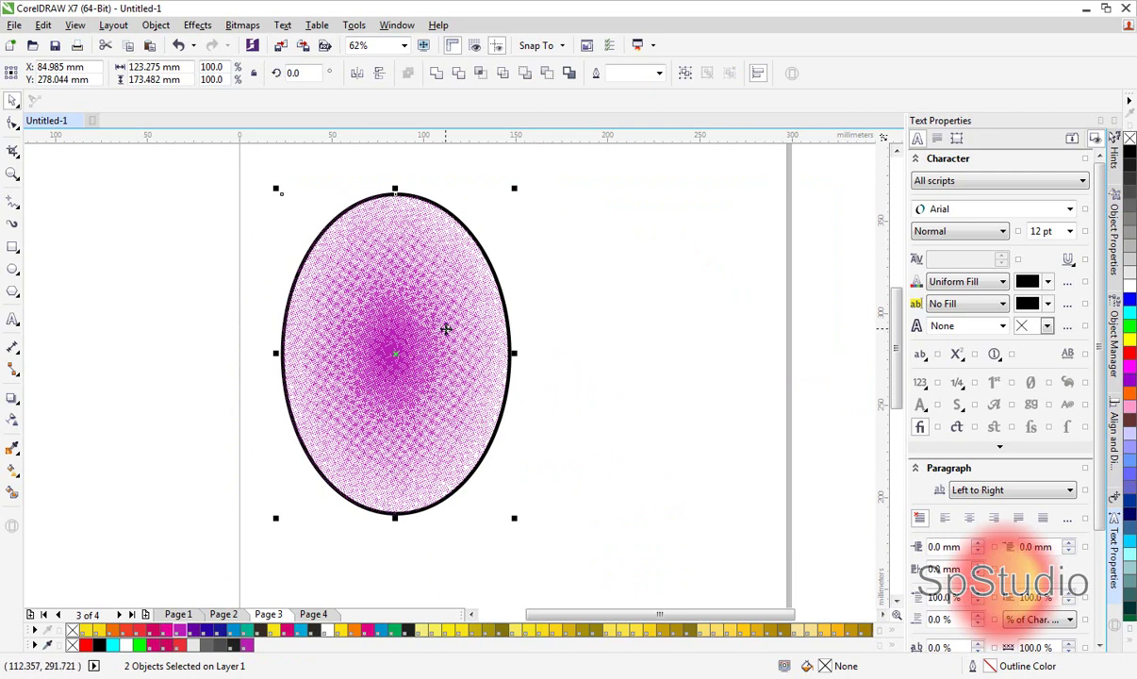
Examine the purple halftone dots inside the ellipse outline up close
left_click(523, 378)
left_click(436, 375)
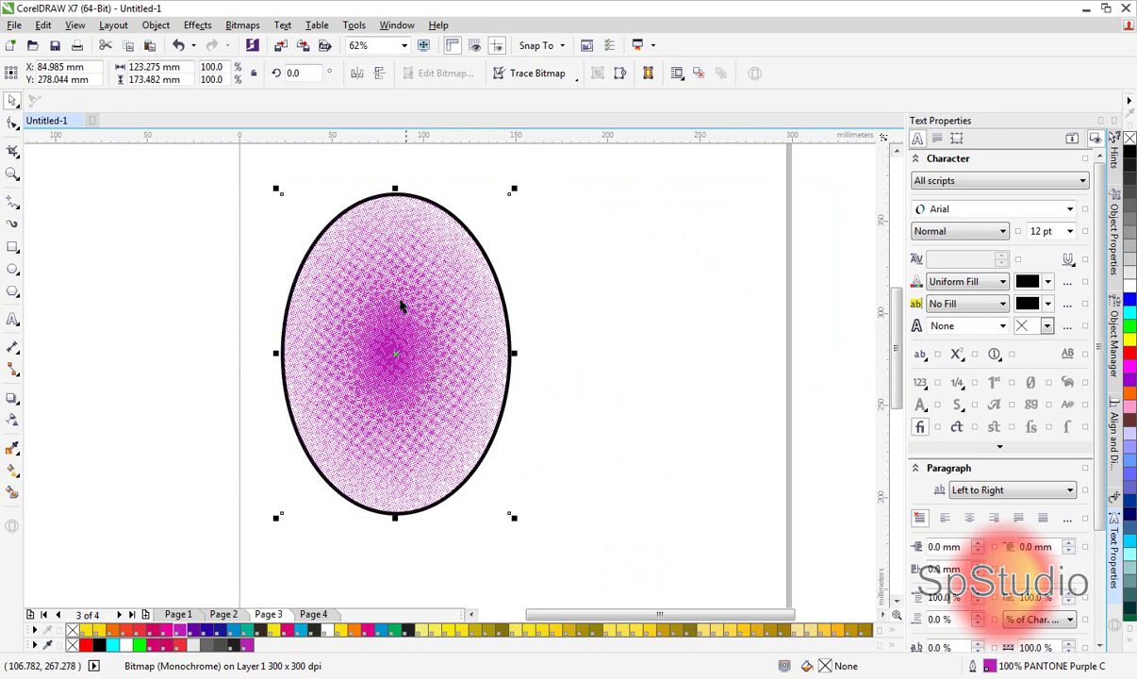
left_click(12, 174)
left_click(481, 262)
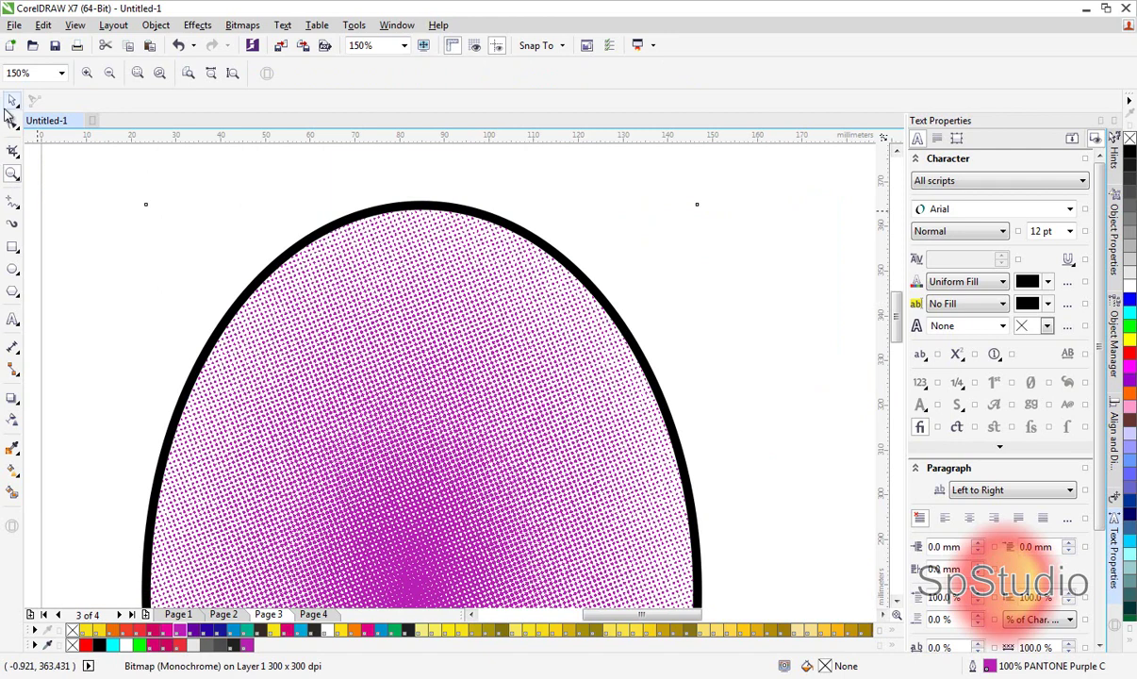
left_click(12, 100)
scroll(203, 364, "down", 2)
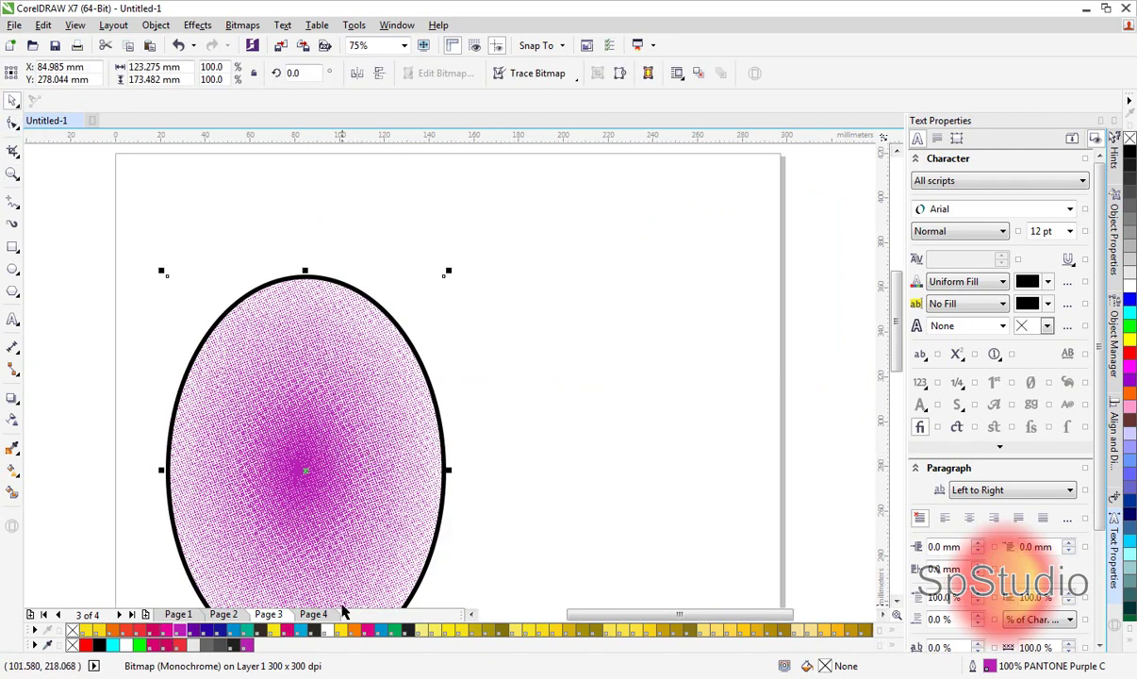
Draw a rectangle about 80 by 82 mm beside the ellipse and give it a black-to-white linear fountain fill at 78 degrees
left_click(13, 247)
left_click_drag(582, 249, 762, 433)
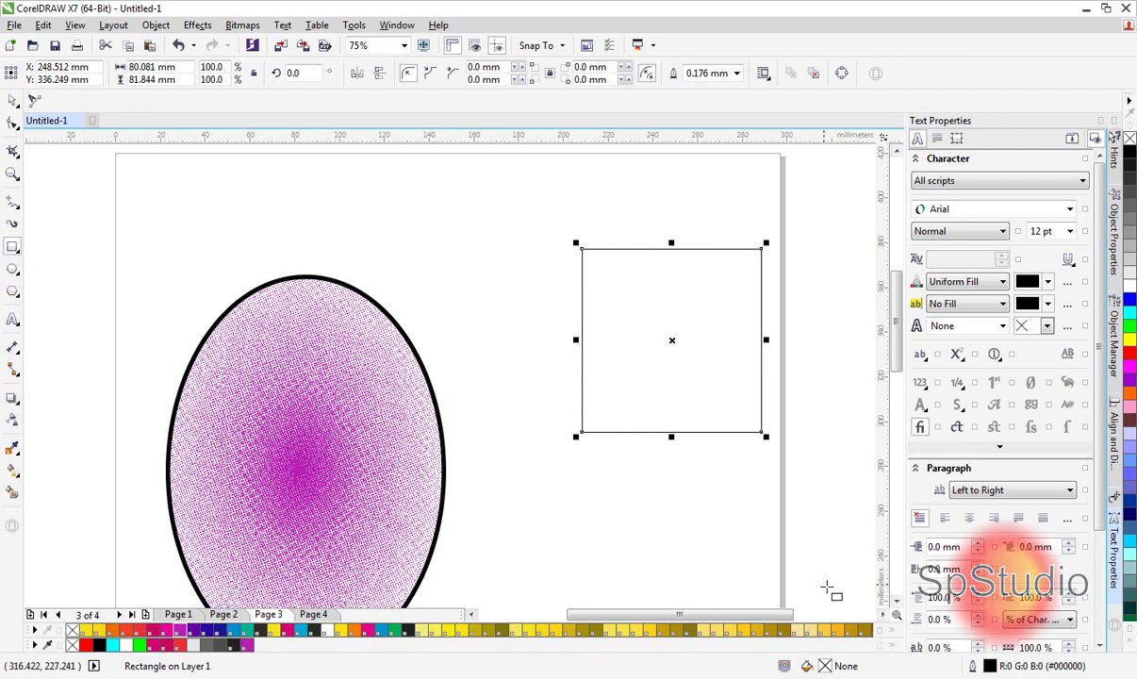
double_click(808, 666)
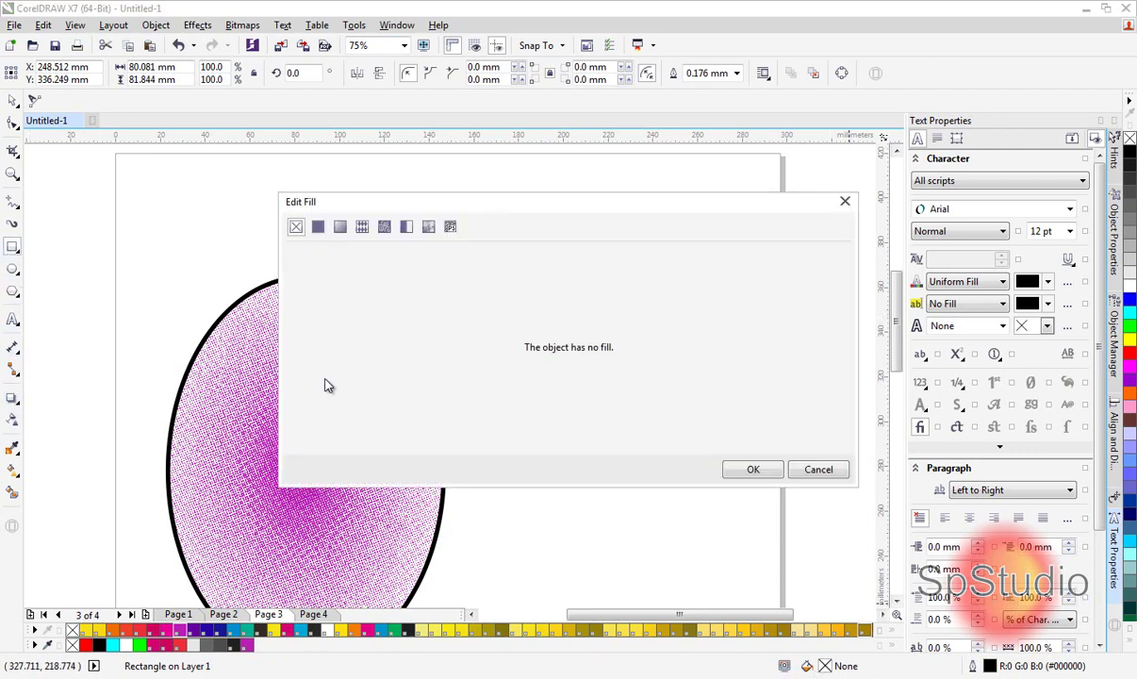
left_click(342, 228)
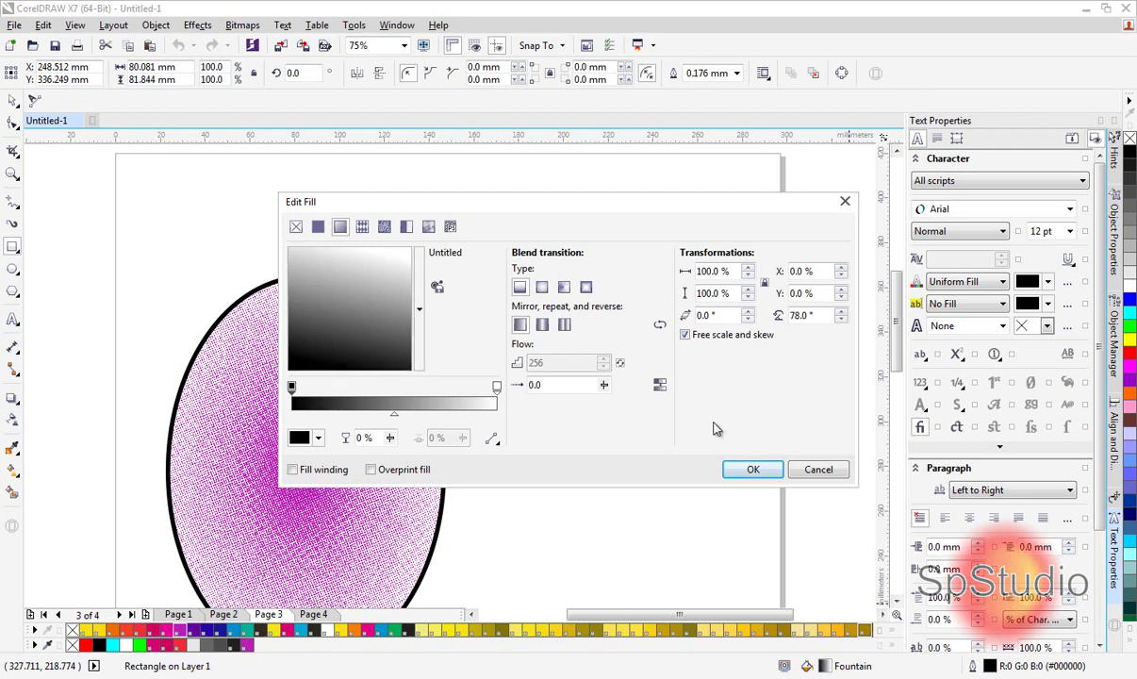
left_click(757, 471)
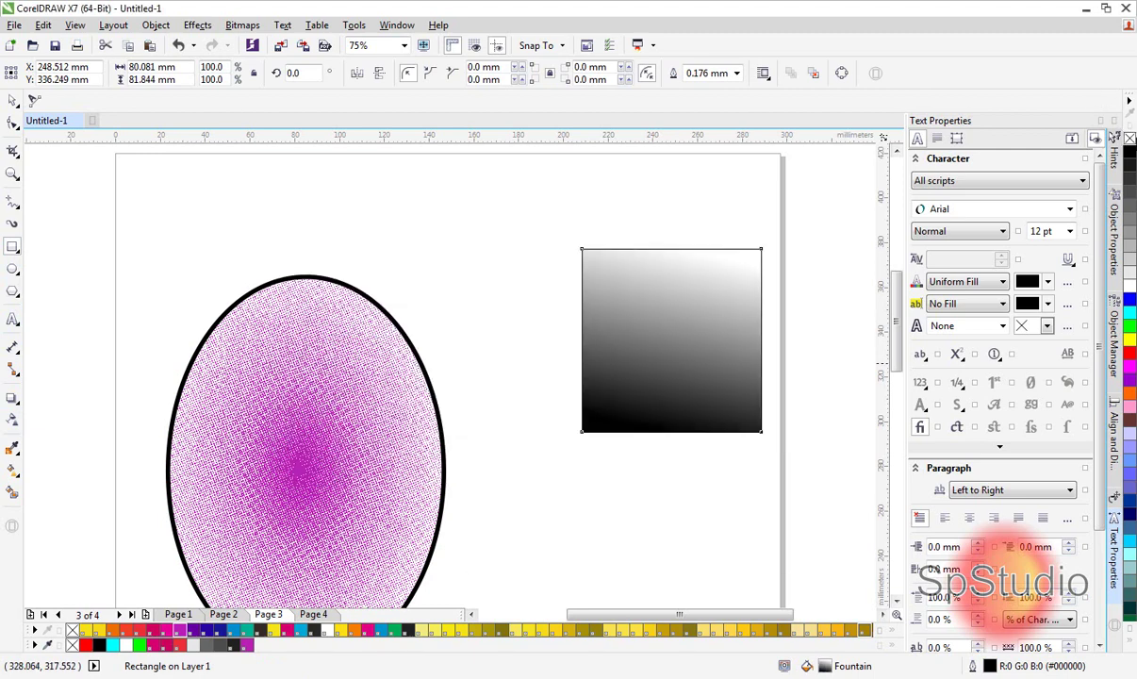
Remove the gradient rectangle's outline and convert it to a 300 dpi Grayscale (8-bit) bitmap
left_click(664, 275)
left_click(13, 100)
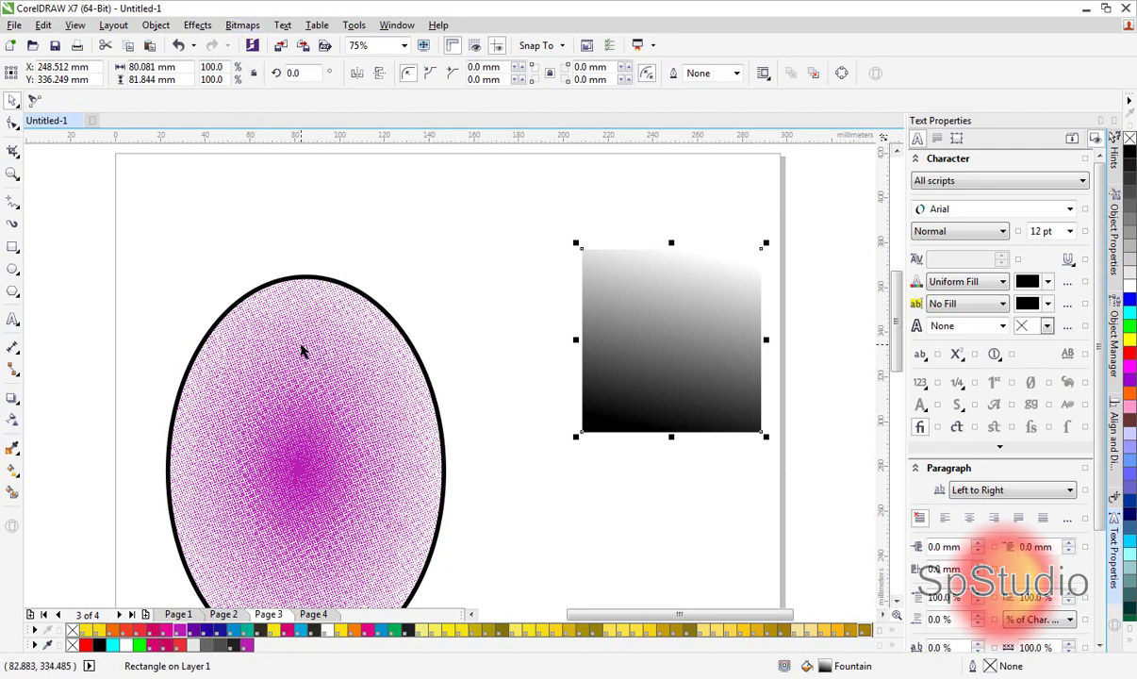
left_click(247, 27)
left_click(285, 44)
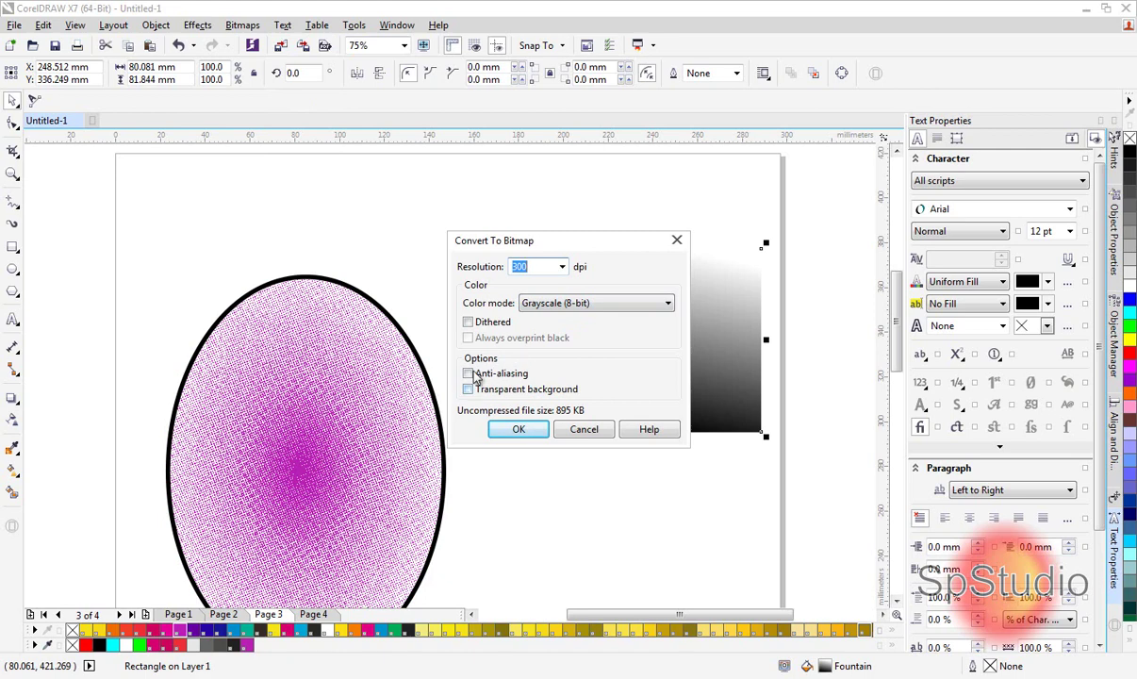
left_click(516, 429)
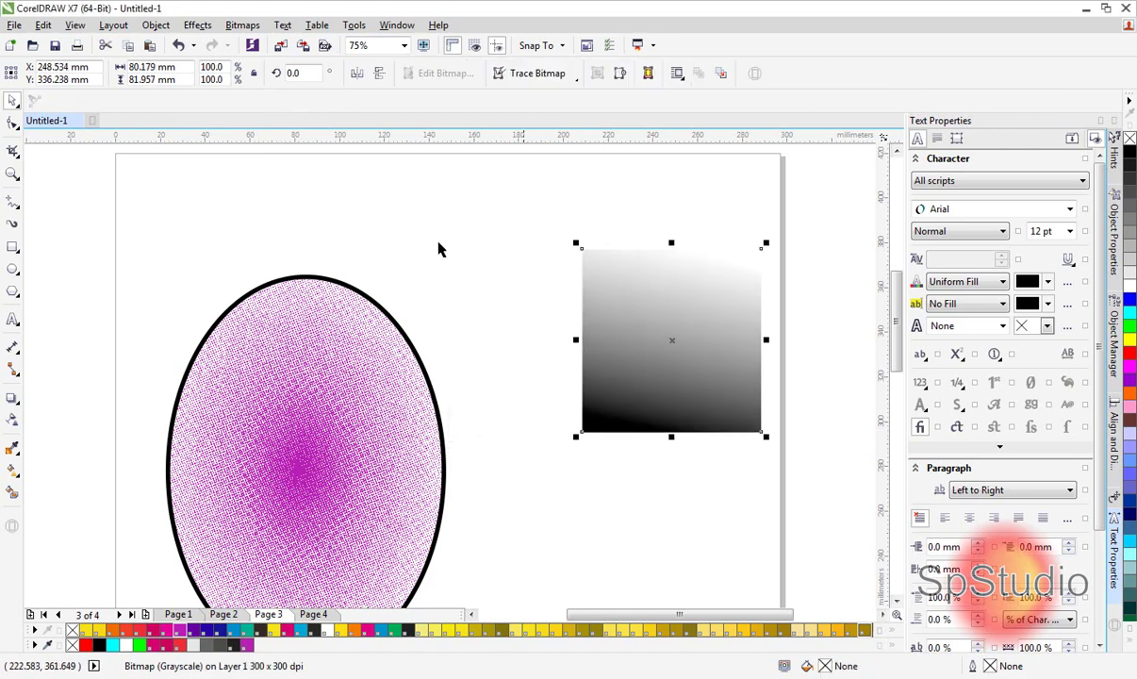
Apply the Halftone colour transform to the grayscale bitmap with a black angle of 22 degrees and a max dot radius of 10
left_click(251, 26)
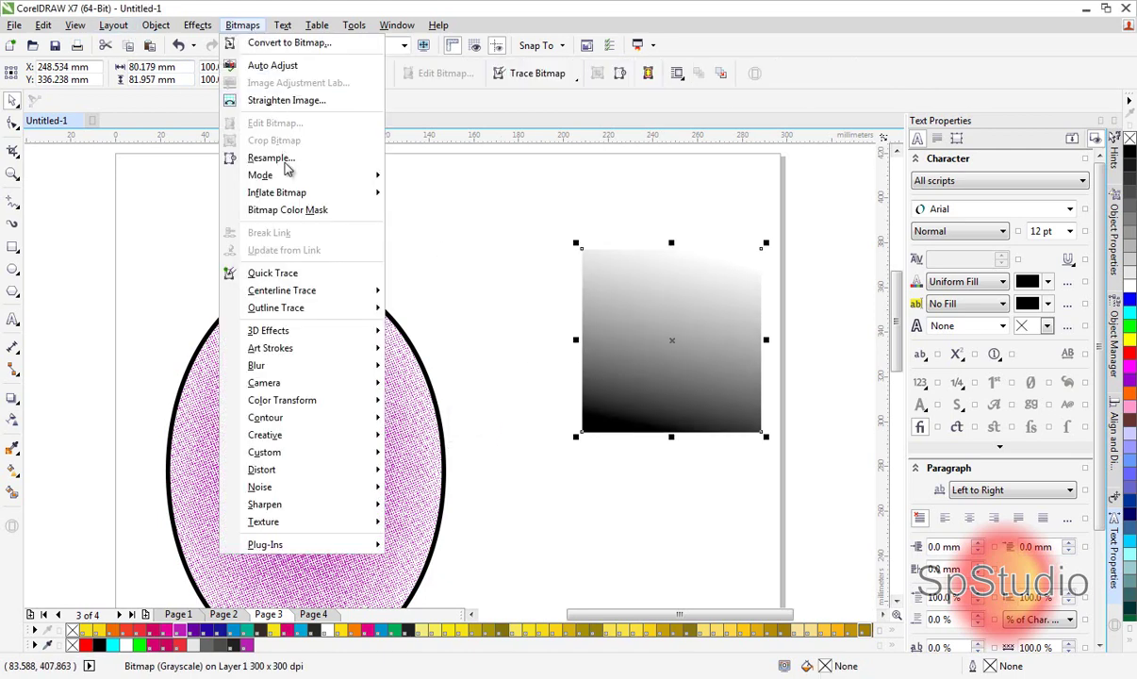
mouse_move(300, 400)
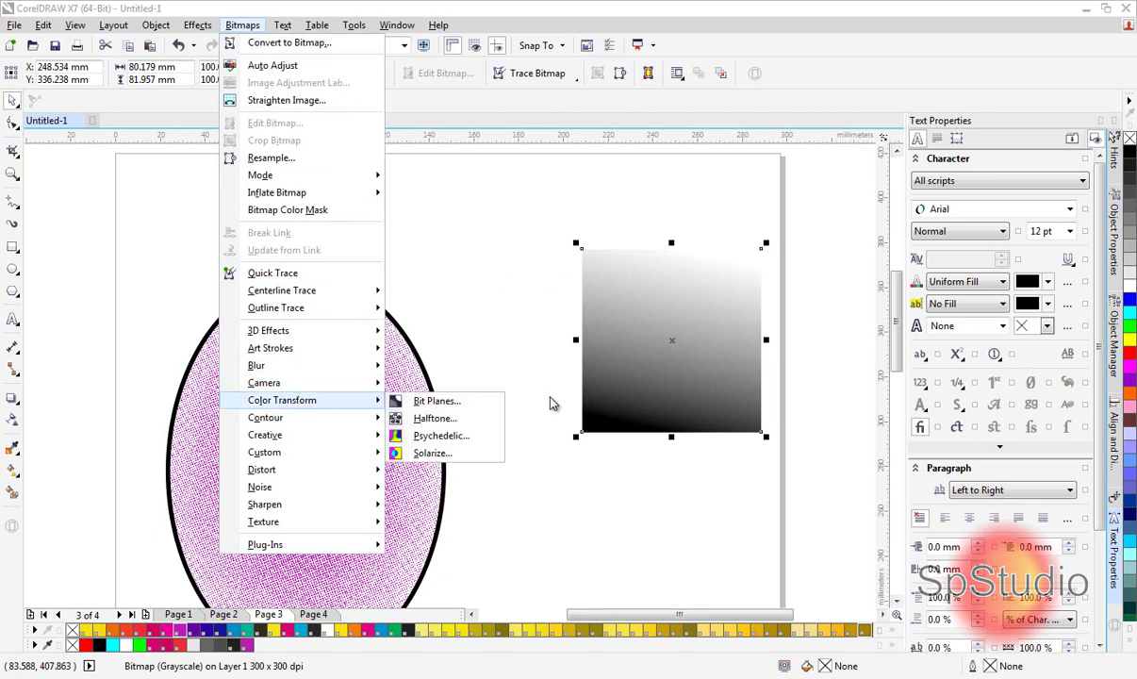
left_click(431, 420)
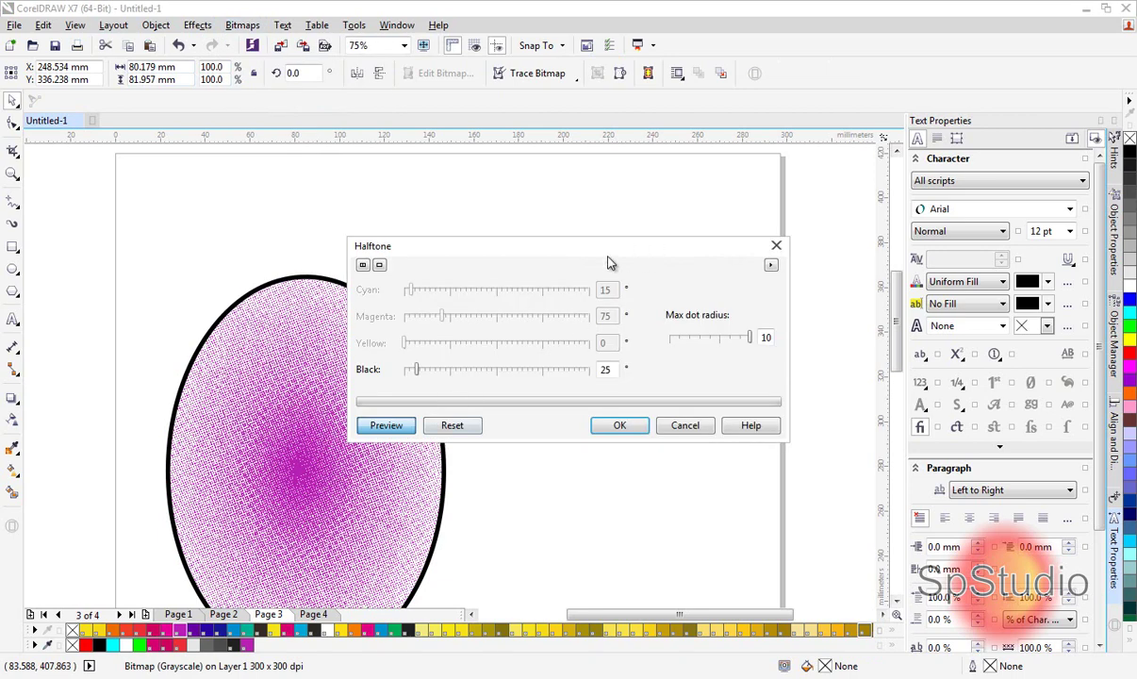
left_click(362, 264)
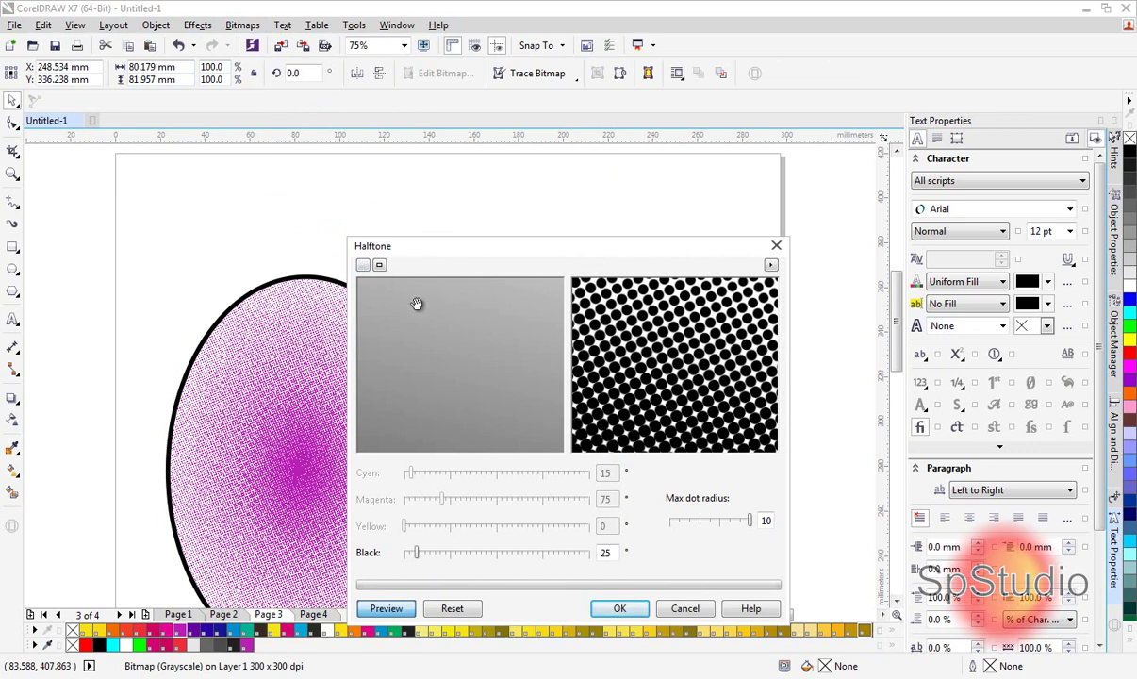
left_click(380, 264)
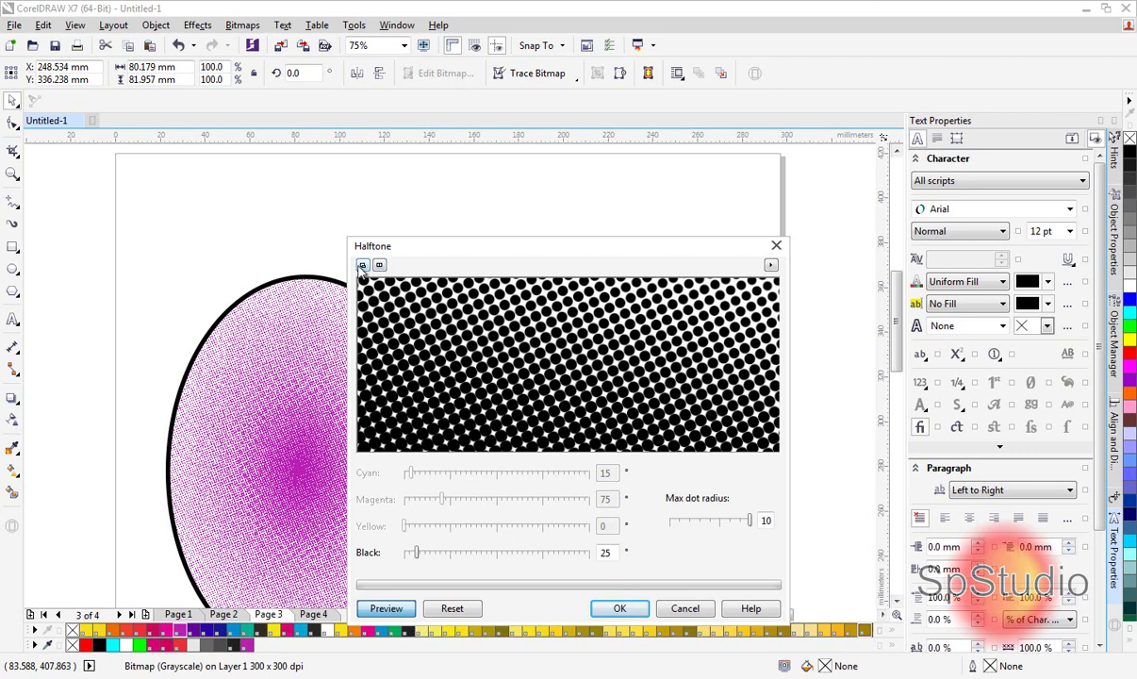
left_click(362, 265)
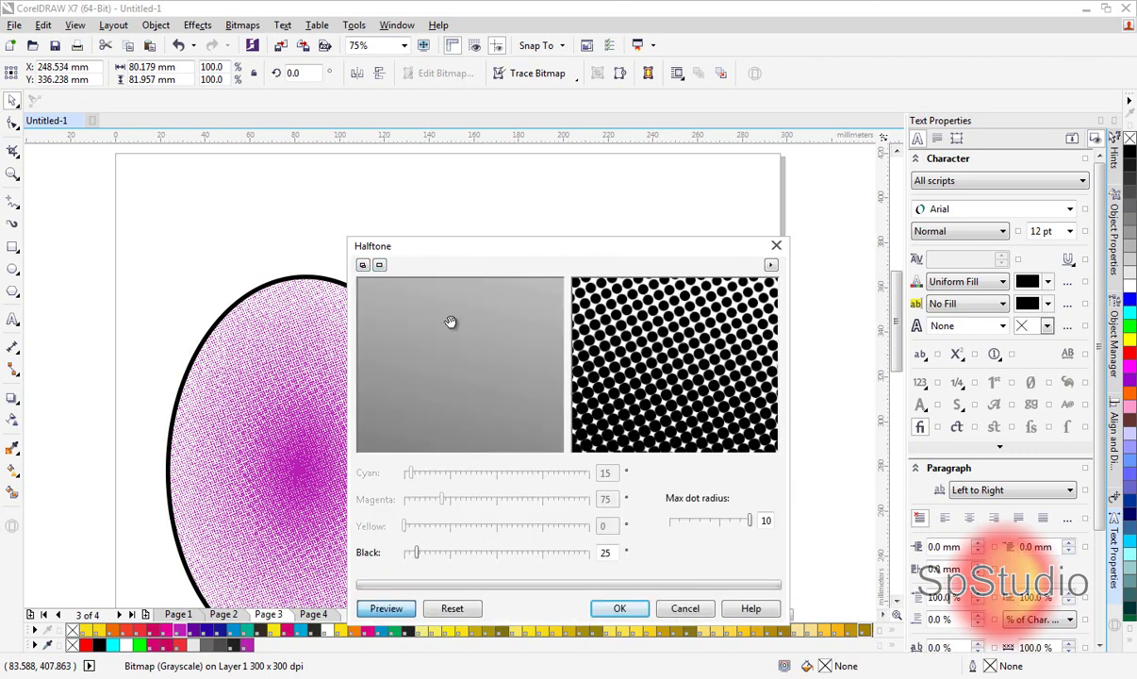
left_click(420, 557)
left_click_drag(419, 556, 432, 555)
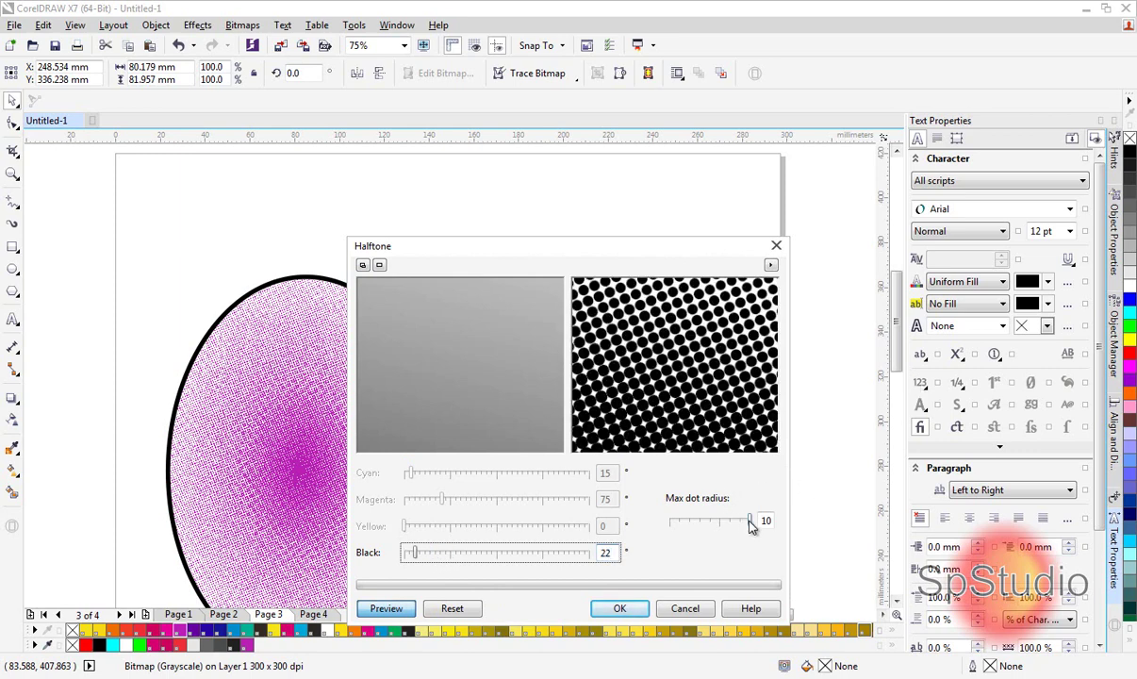
left_click_drag(751, 527, 698, 524)
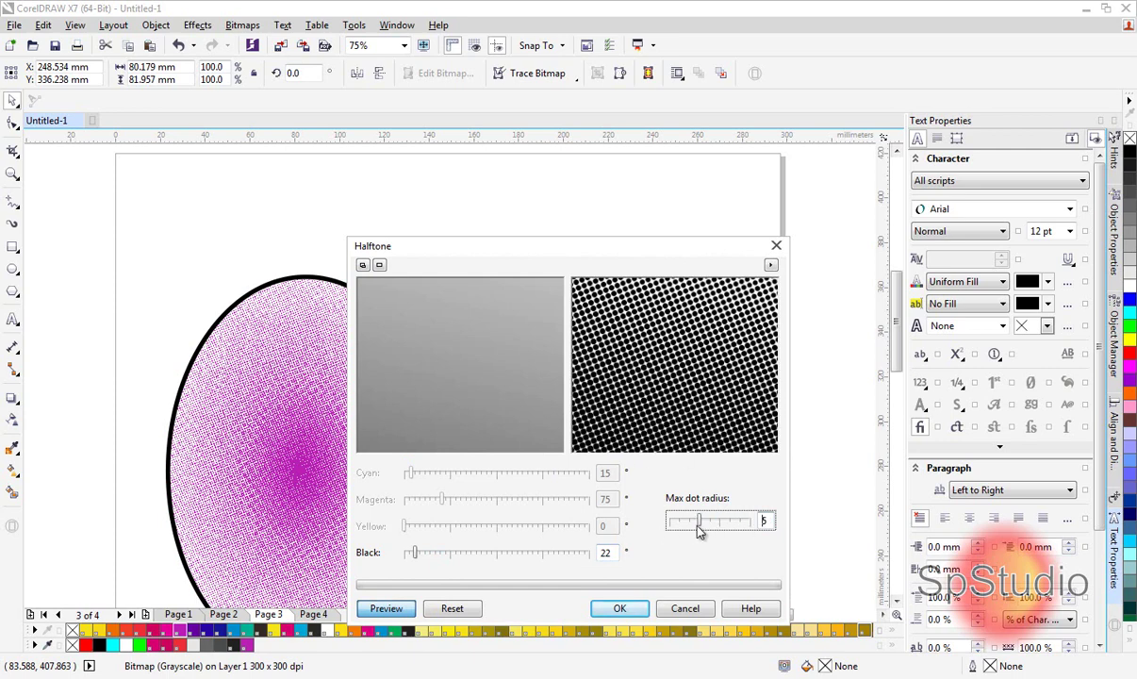
left_click_drag(698, 527, 739, 533)
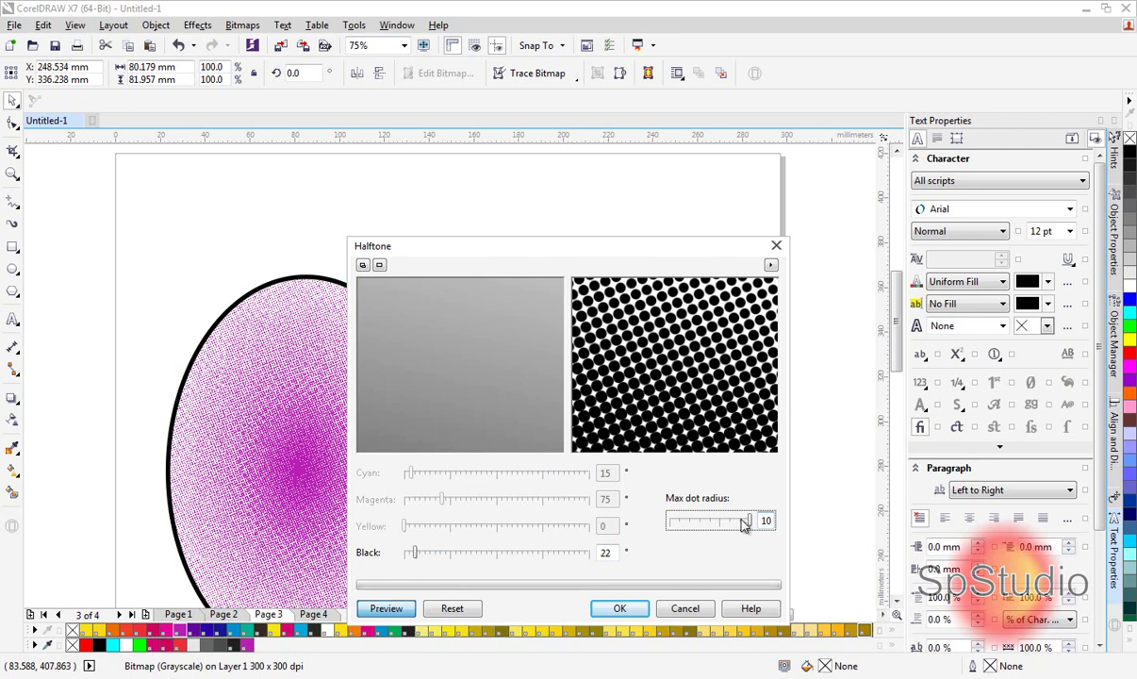
left_click(619, 608)
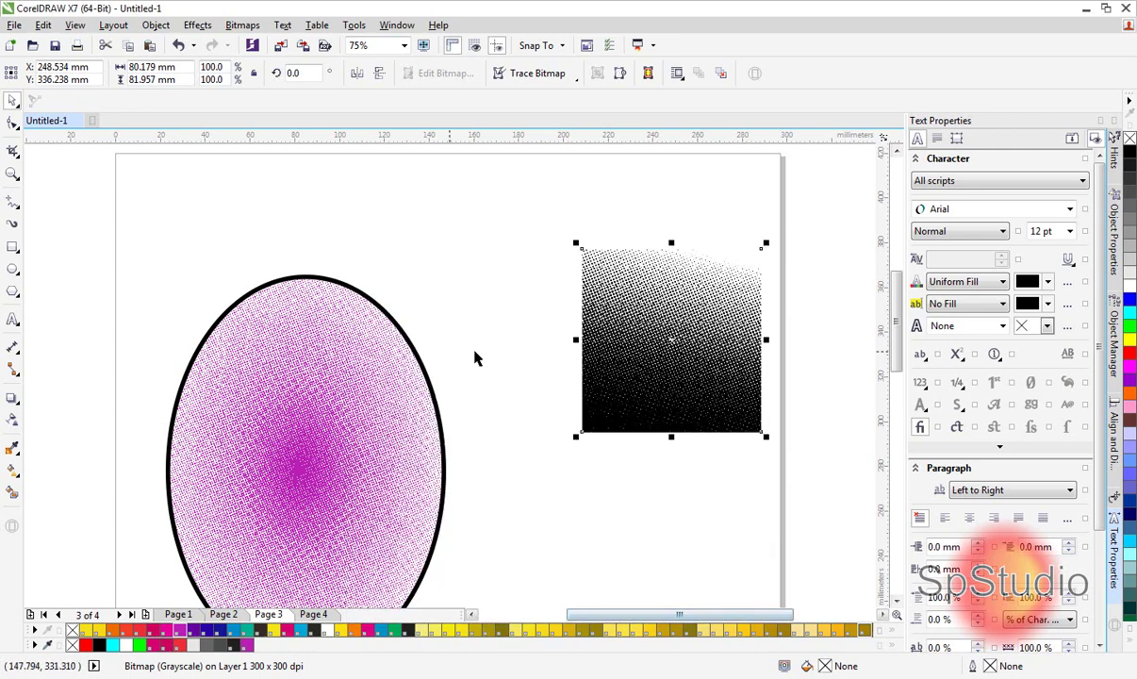
Move the halftone square closer to the ellipse and convert it to black and white (1-bit) using Line Art with a threshold of 6
left_click_drag(672, 387, 567, 439)
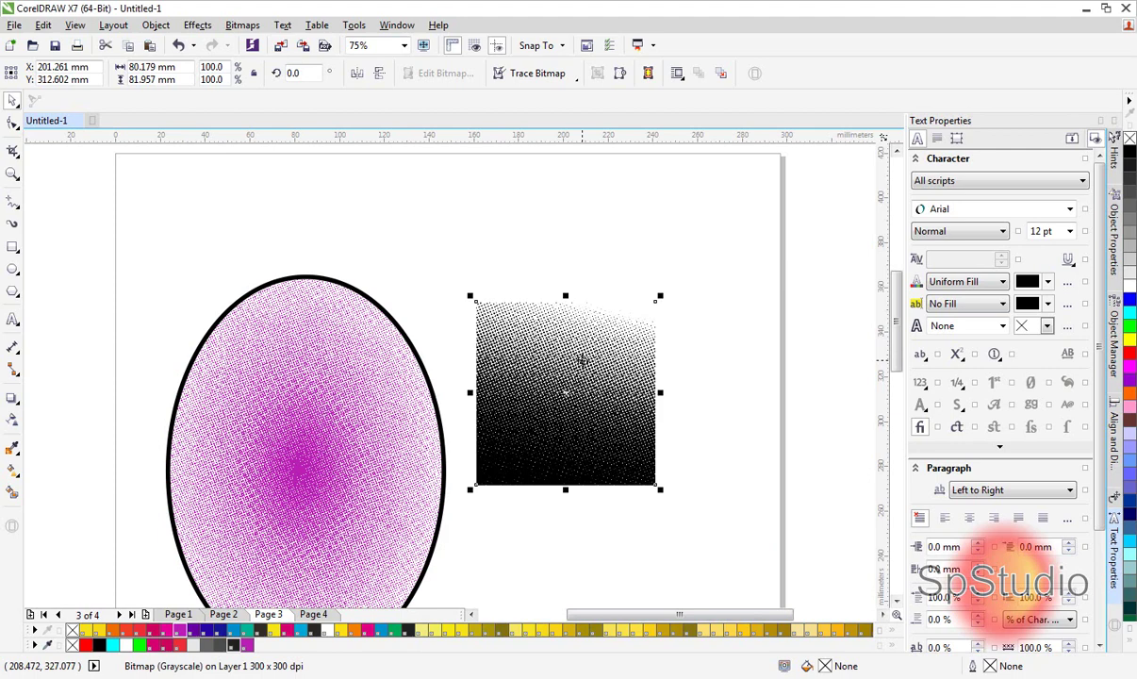
left_click(232, 28)
mouse_move(267, 176)
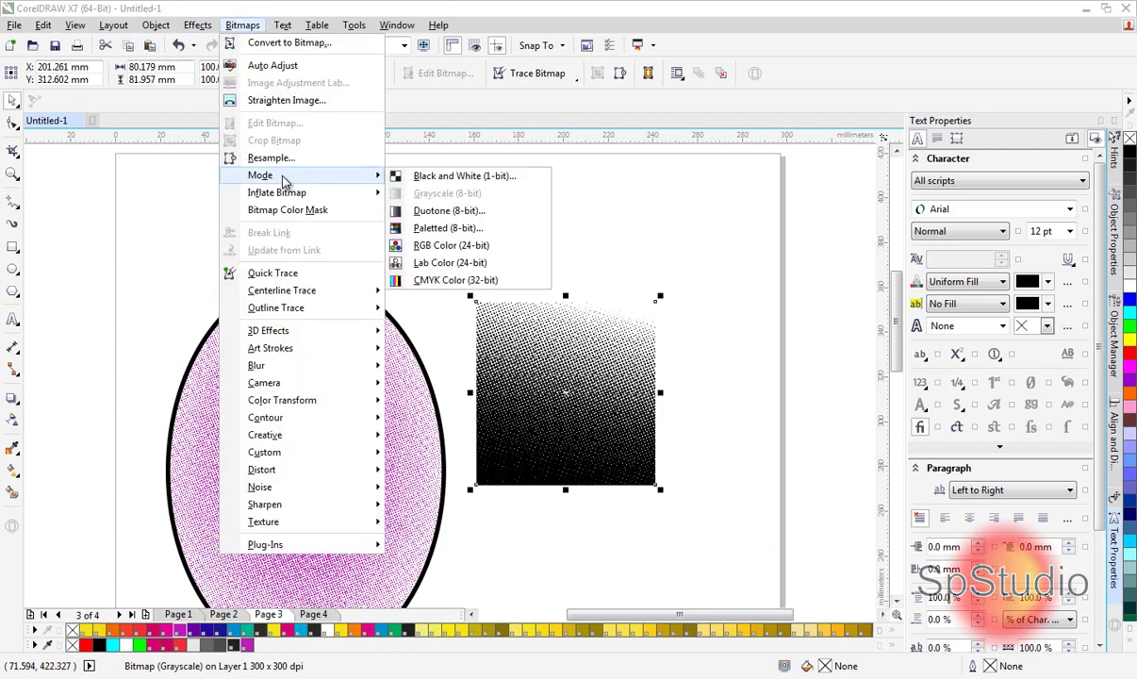
left_click(426, 177)
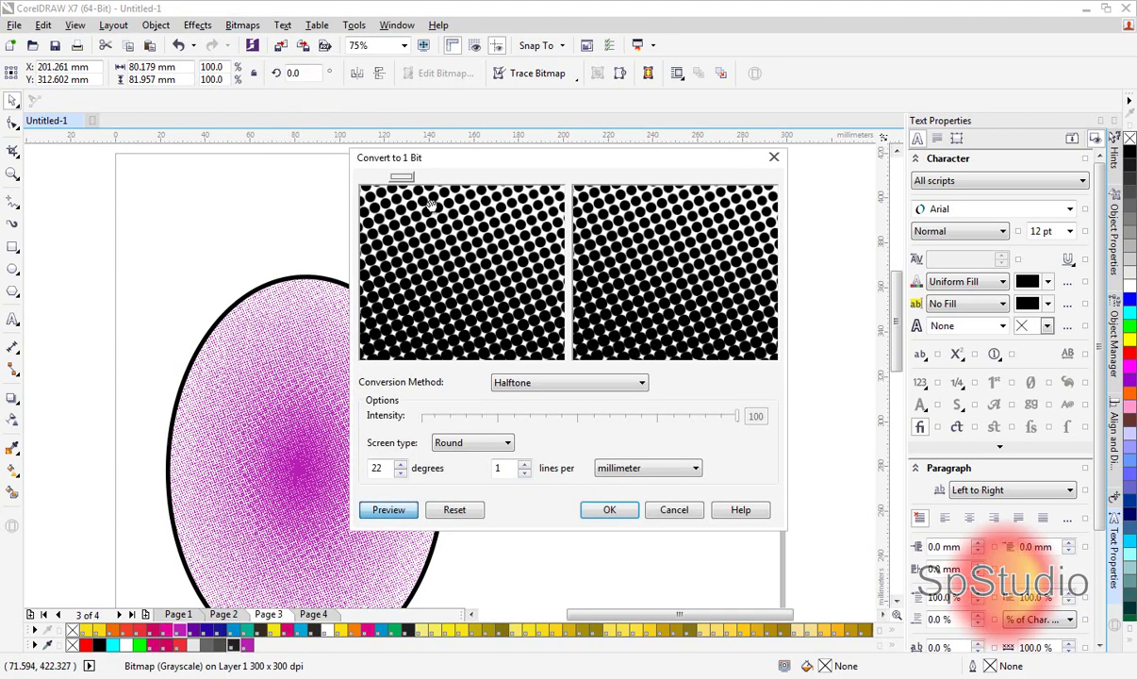
left_click(535, 383)
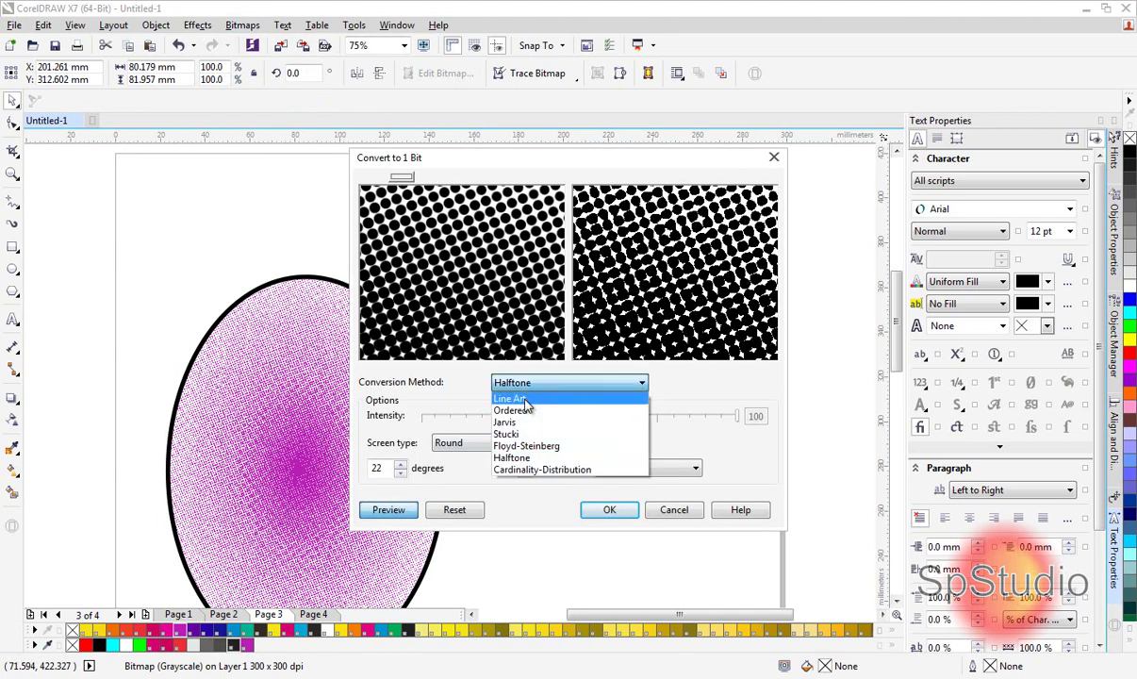
left_click(514, 394)
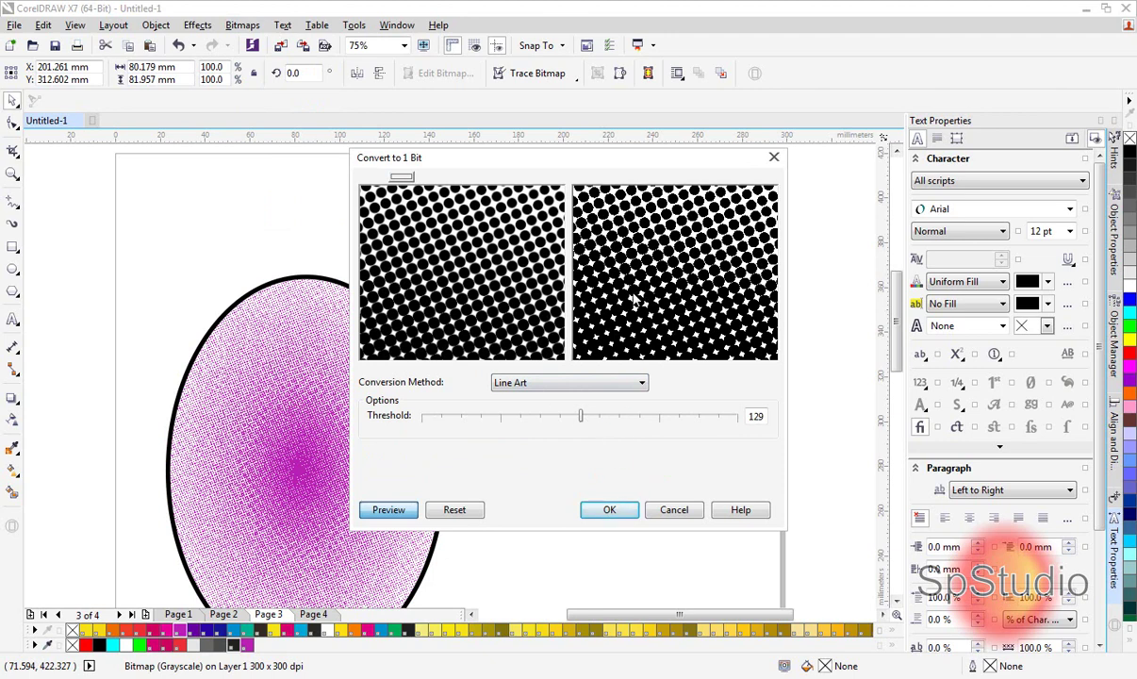
left_click_drag(581, 423, 429, 421)
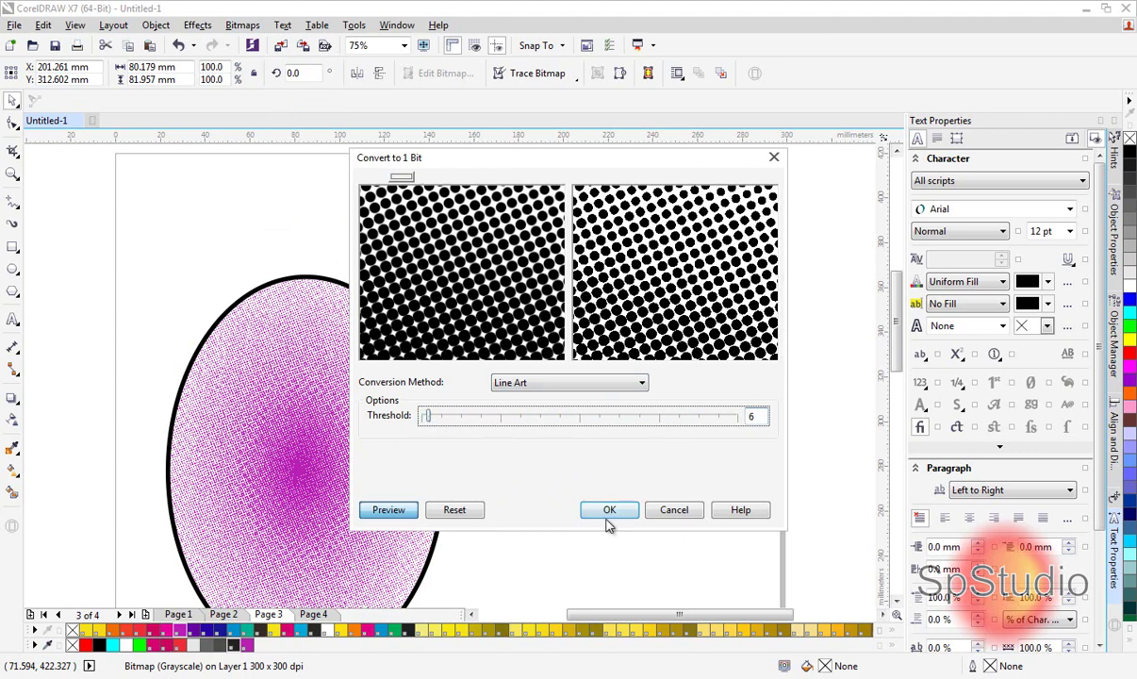
left_click(608, 514)
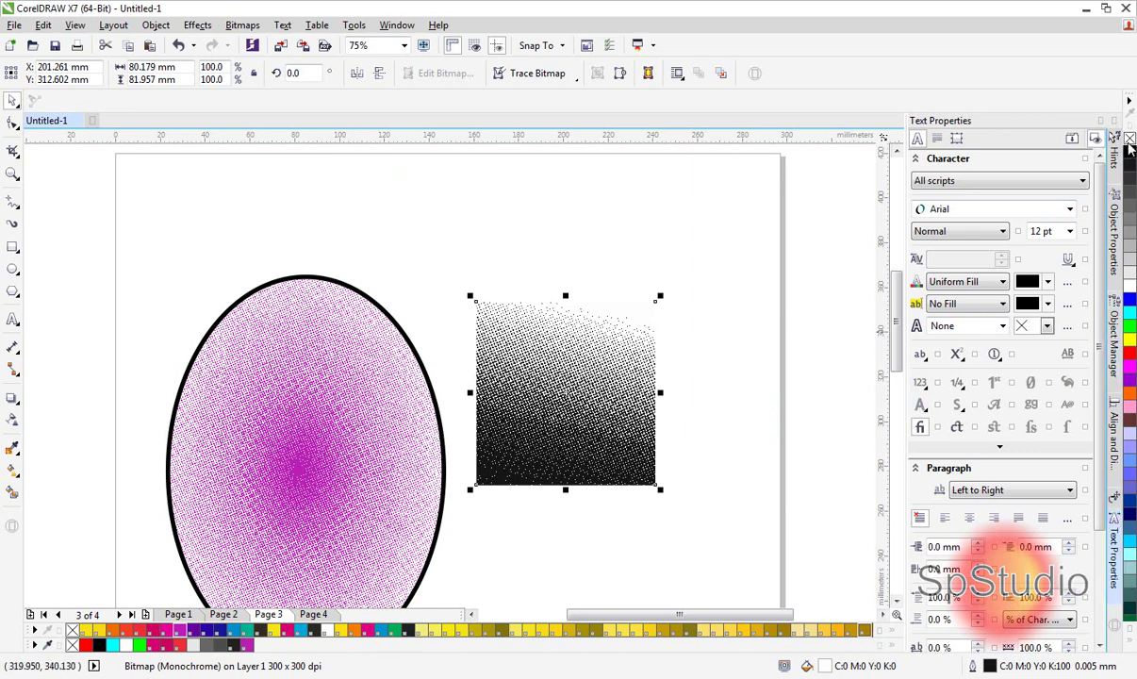
Give the 1-bit square no background fill and PANTONE Yellow C dots, and move it beside the ellipse's upper half
left_click(73, 631)
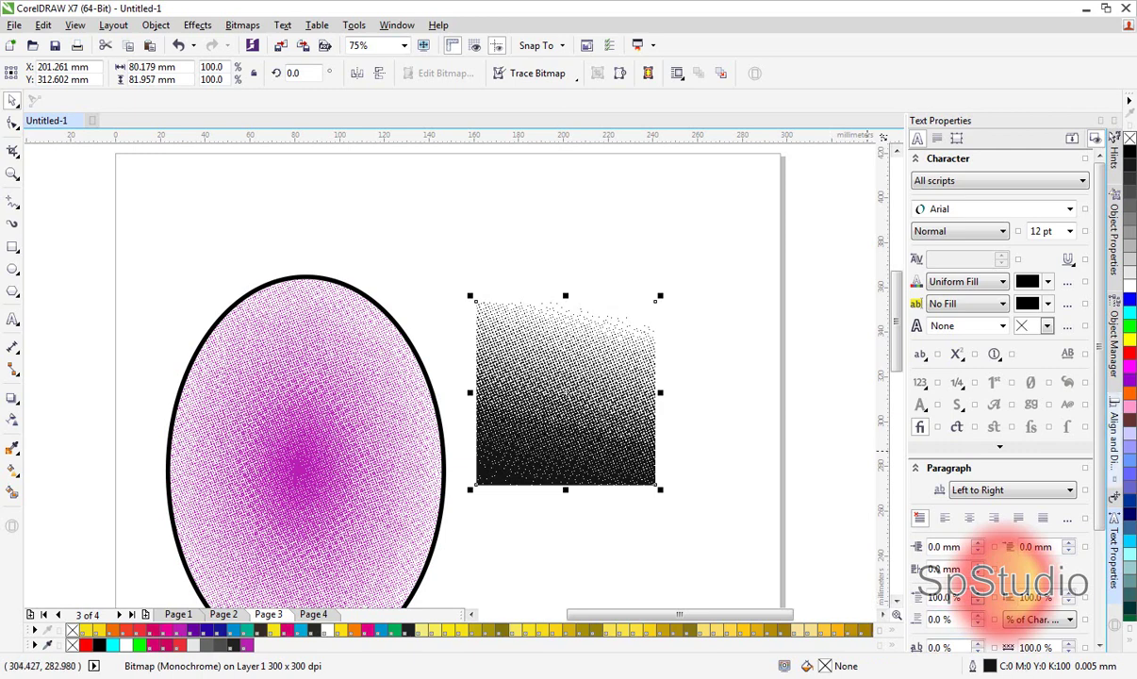
left_click(459, 634)
left_click_drag(581, 438, 634, 511)
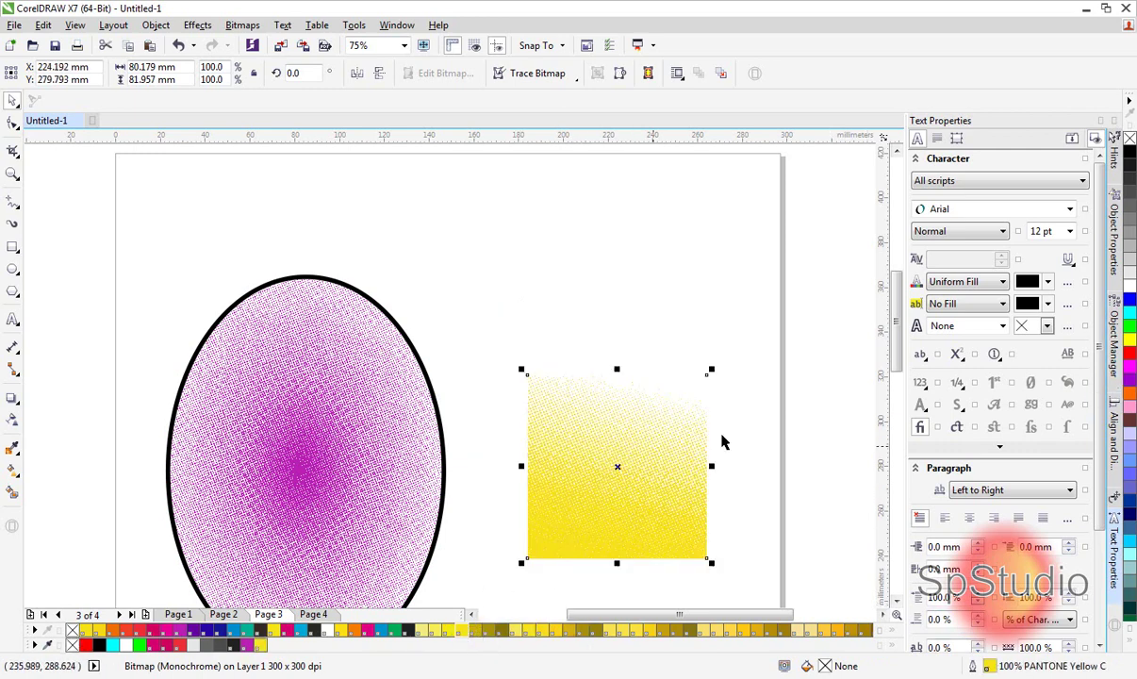
scroll(900, 353, "down", 4)
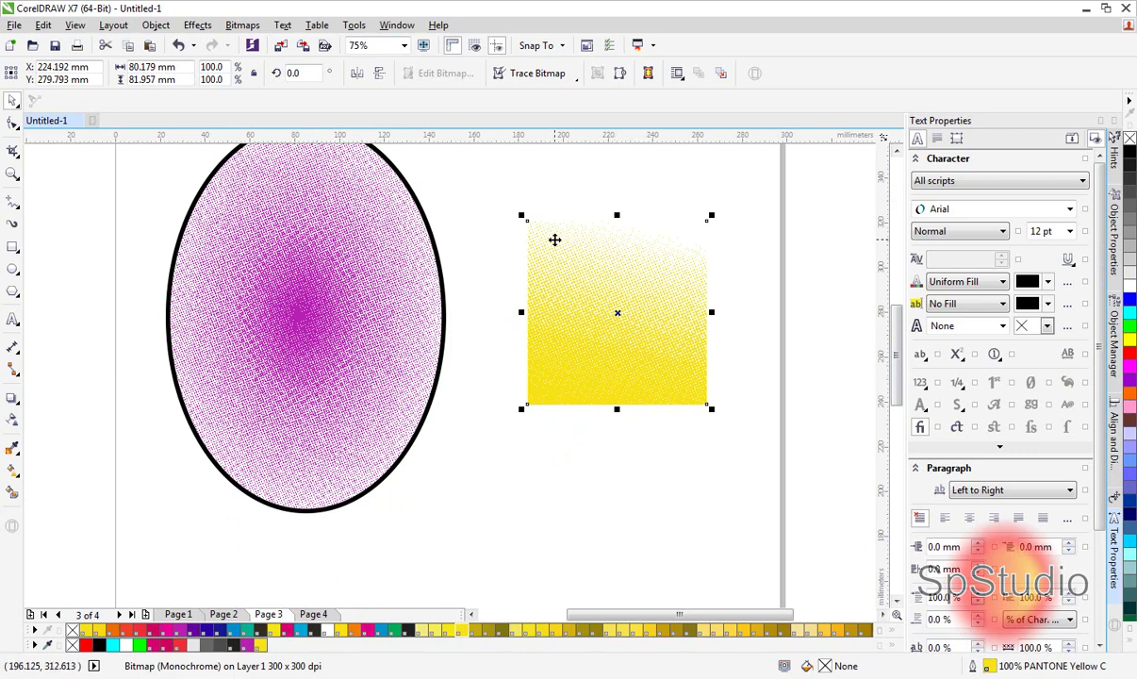
left_click_drag(642, 363, 649, 272)
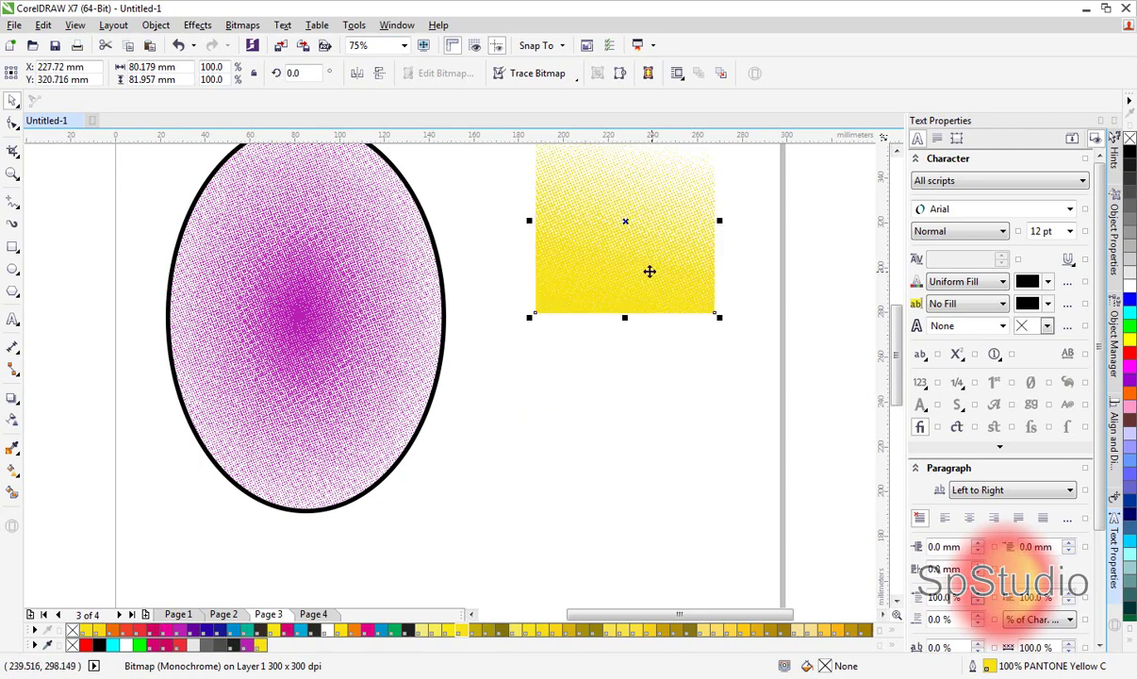
Draw a rectangle about 91 by 80 mm below the yellow halftone square, filled black with no outline
left_click(12, 247)
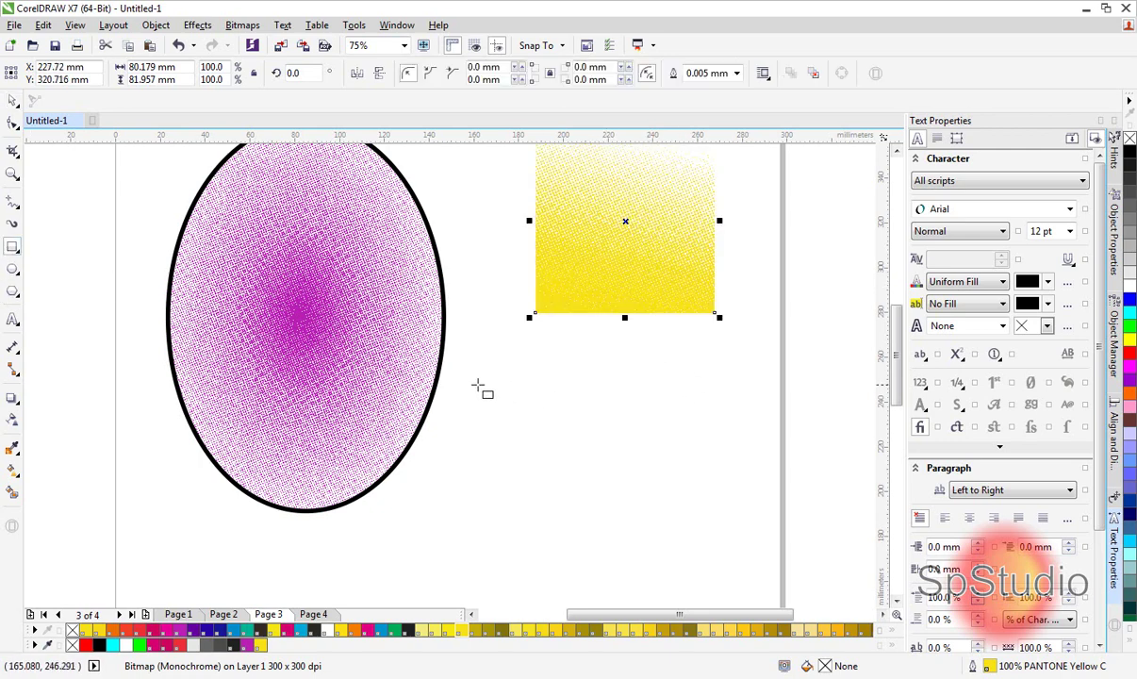
left_click_drag(492, 394, 698, 573)
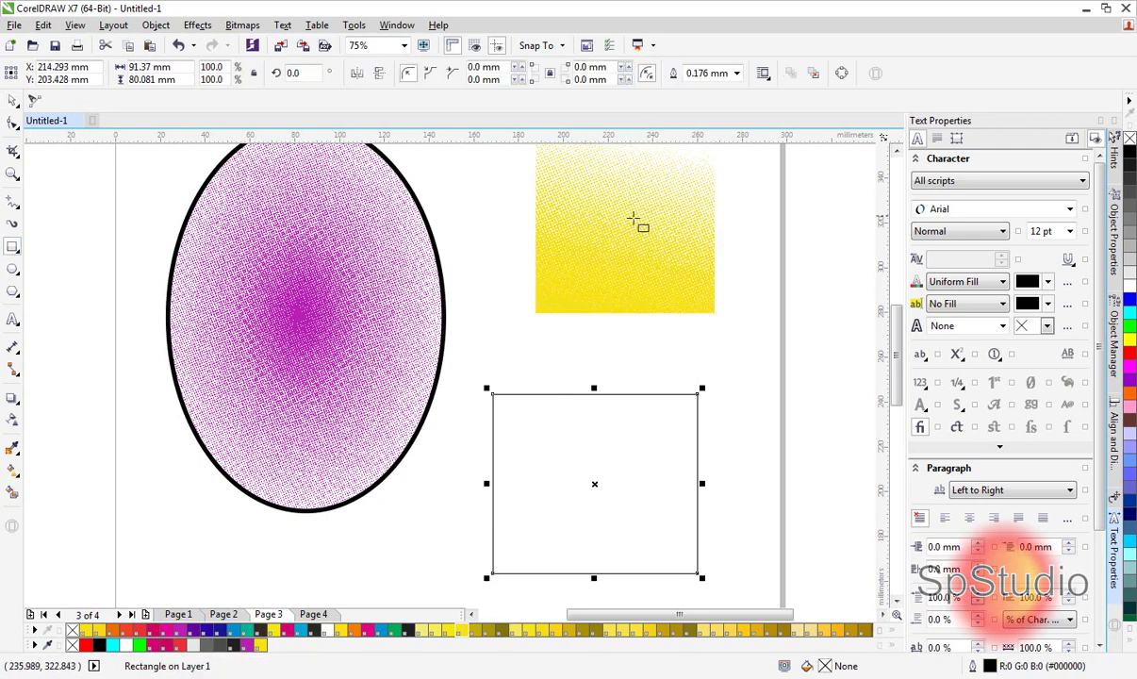
left_click(1130, 151)
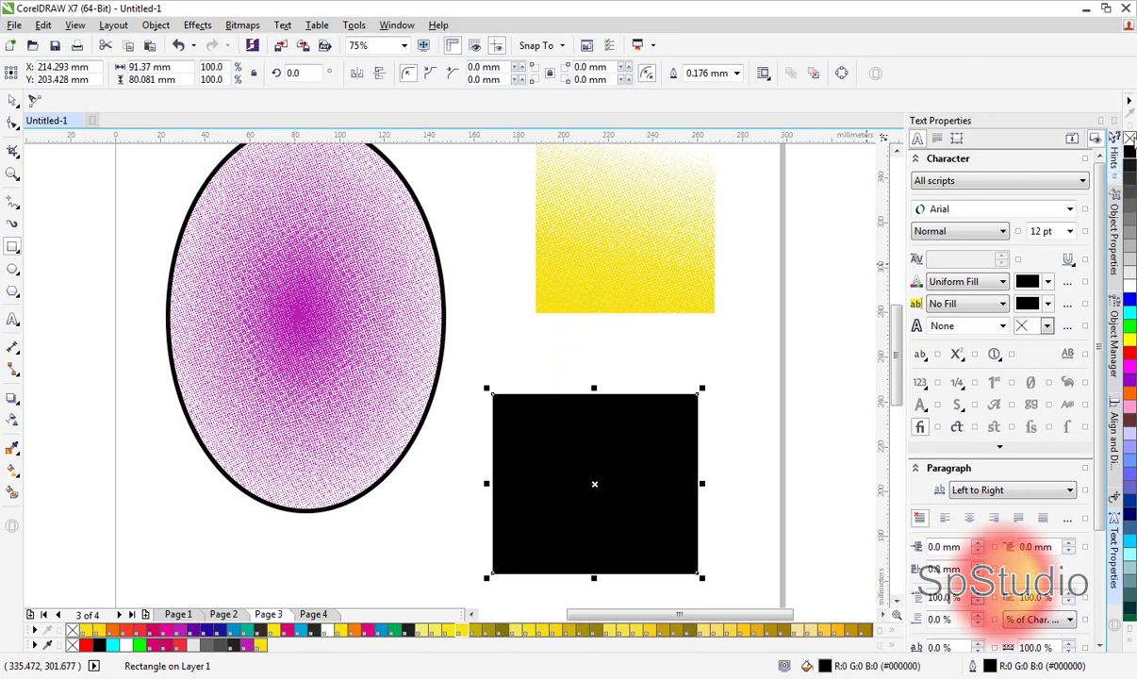
right_click(1130, 139)
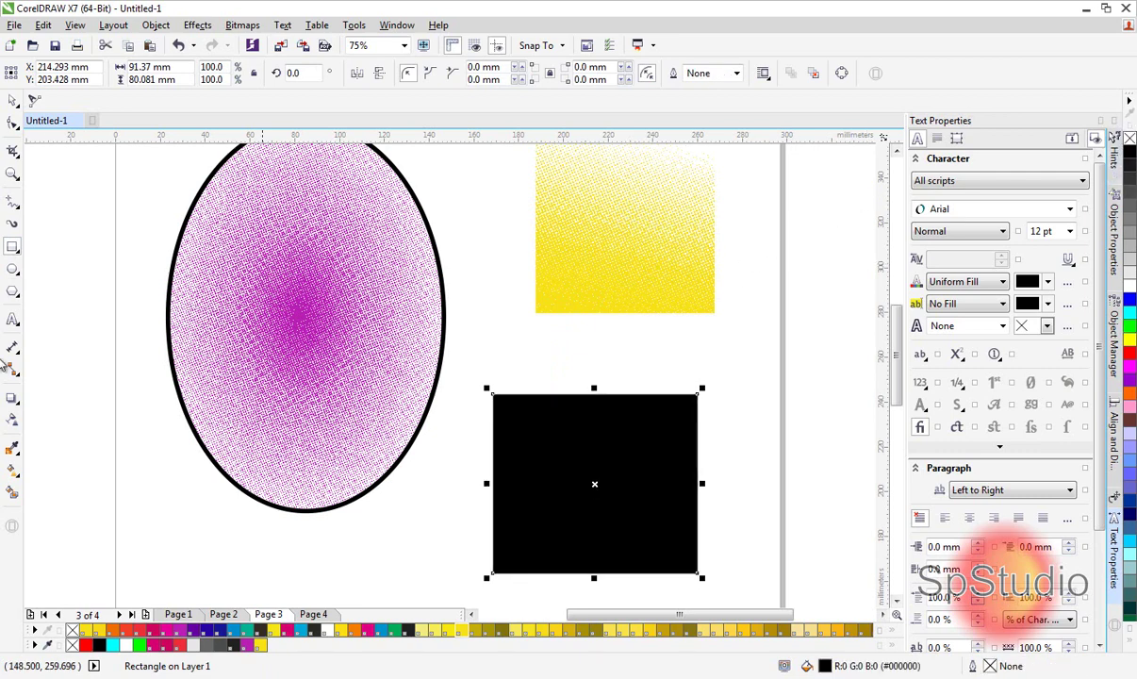
Replace the black rectangle's fill with a black-to-white linear fountain fill at 92.4 degrees
double_click(826, 666)
left_click(339, 228)
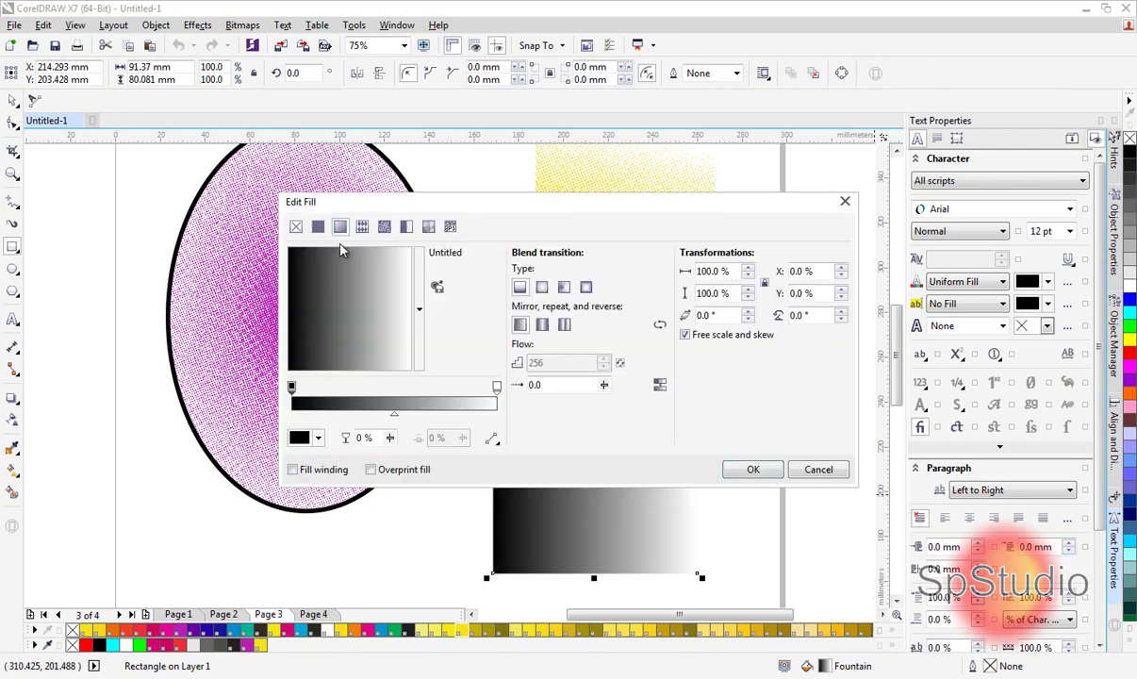
mouse_move(342, 250)
left_mouse_down()
mouse_move(330, 264)
mouse_move(348, 234)
left_mouse_up()
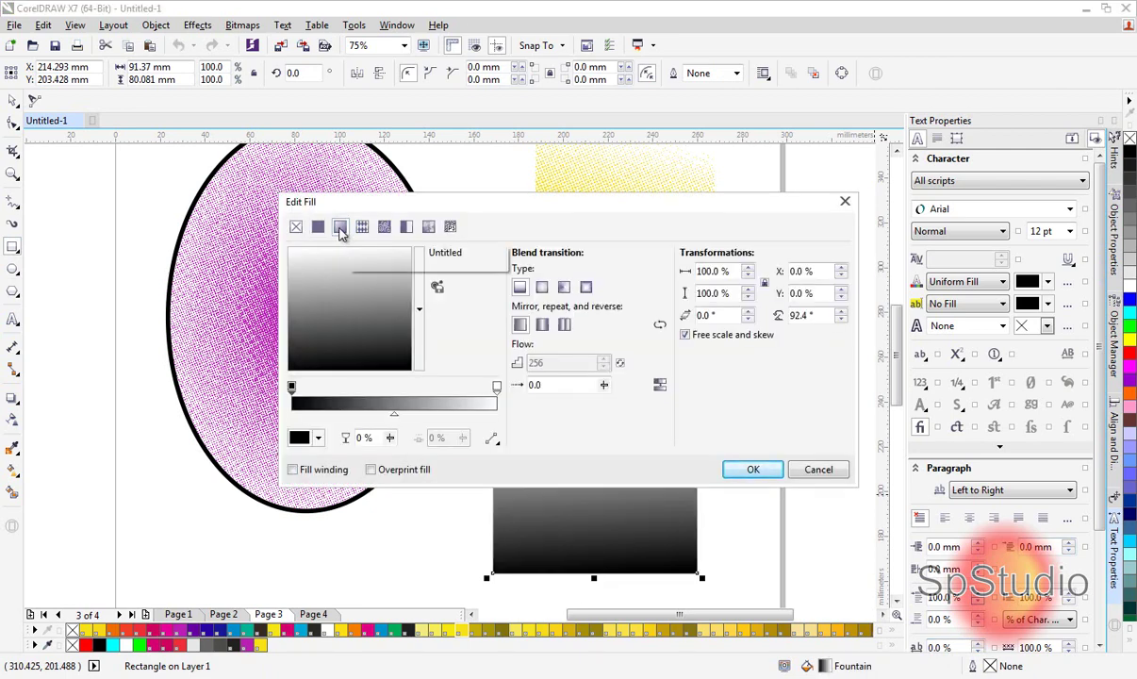
left_click(751, 471)
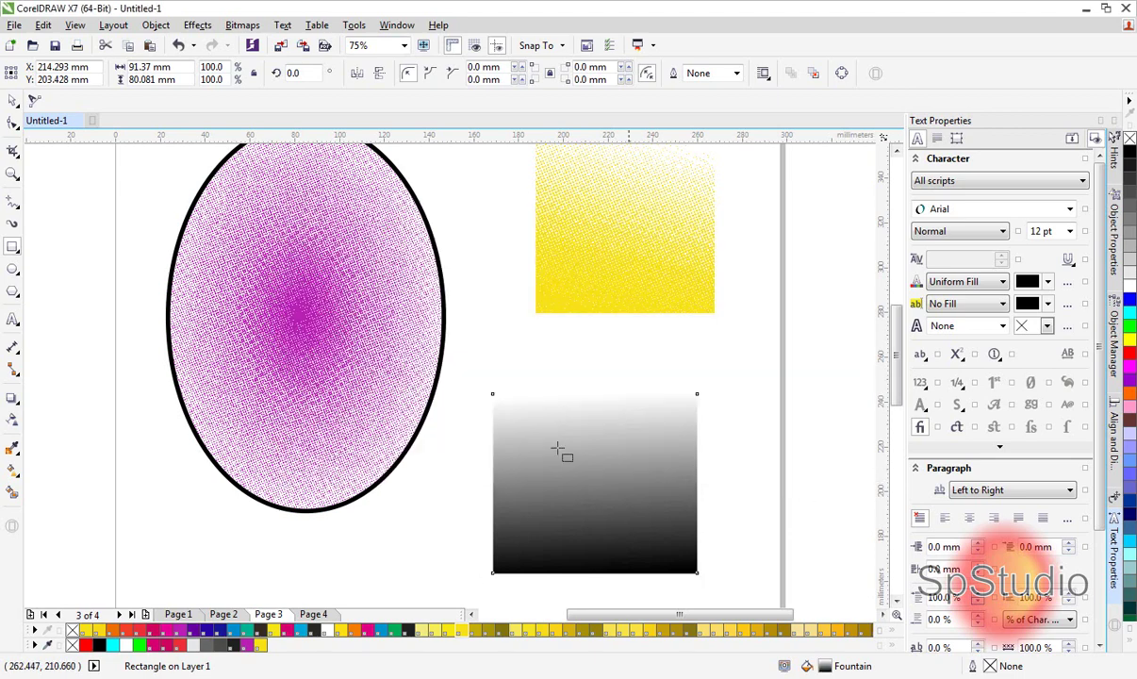
Try converting the gradient-filled rectangle to a grayscale (8-bit) bitmap at 300 dpi
left_click(245, 24)
left_click(283, 40)
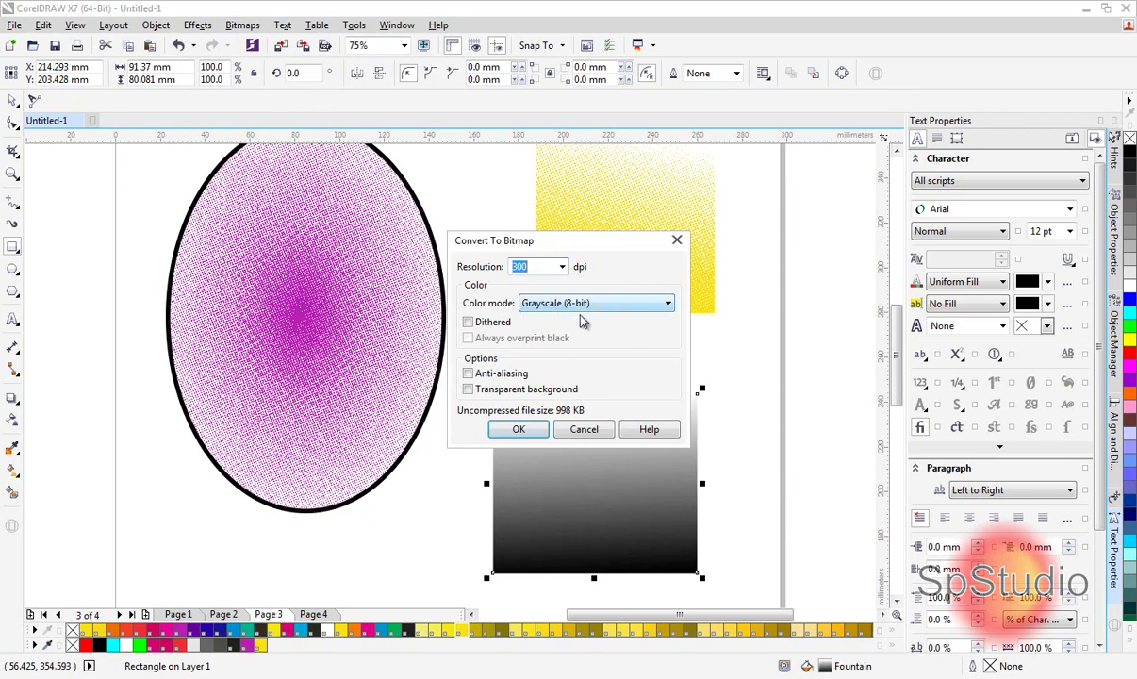
left_click(520, 429)
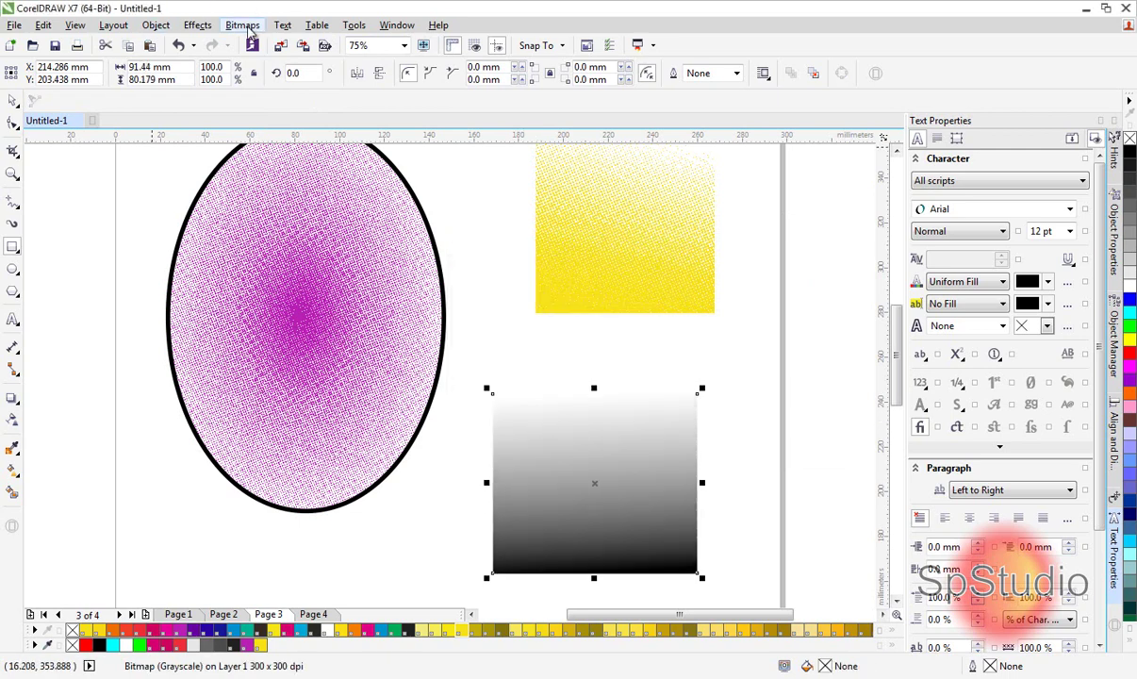
left_click(242, 24)
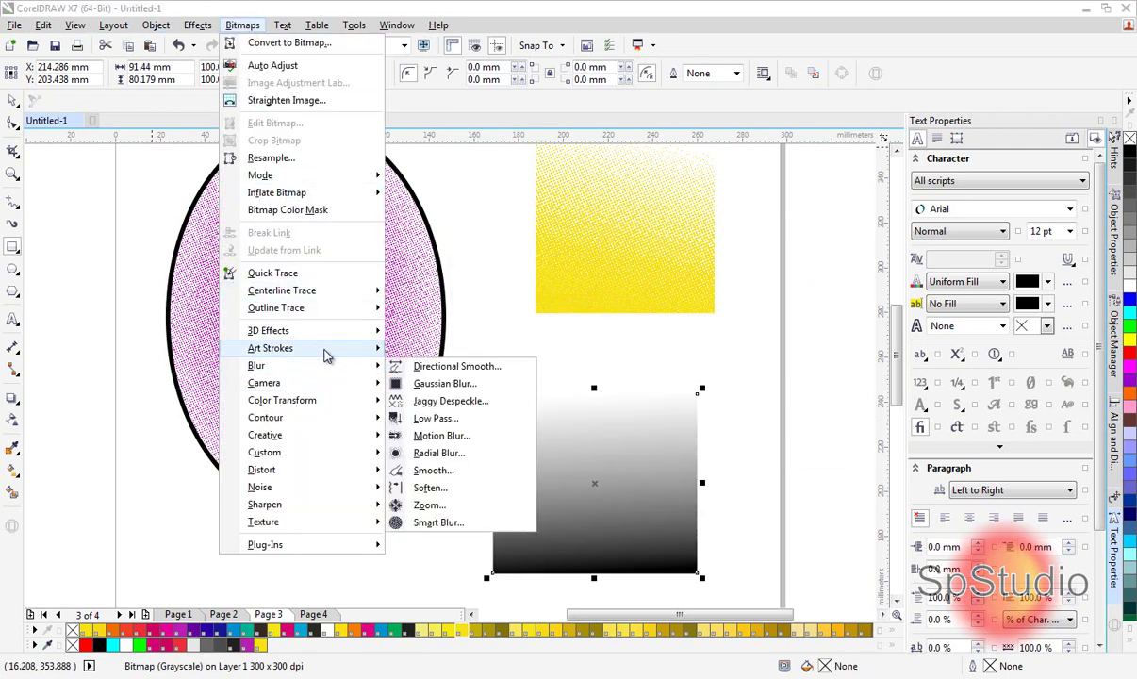
left_click(591, 373)
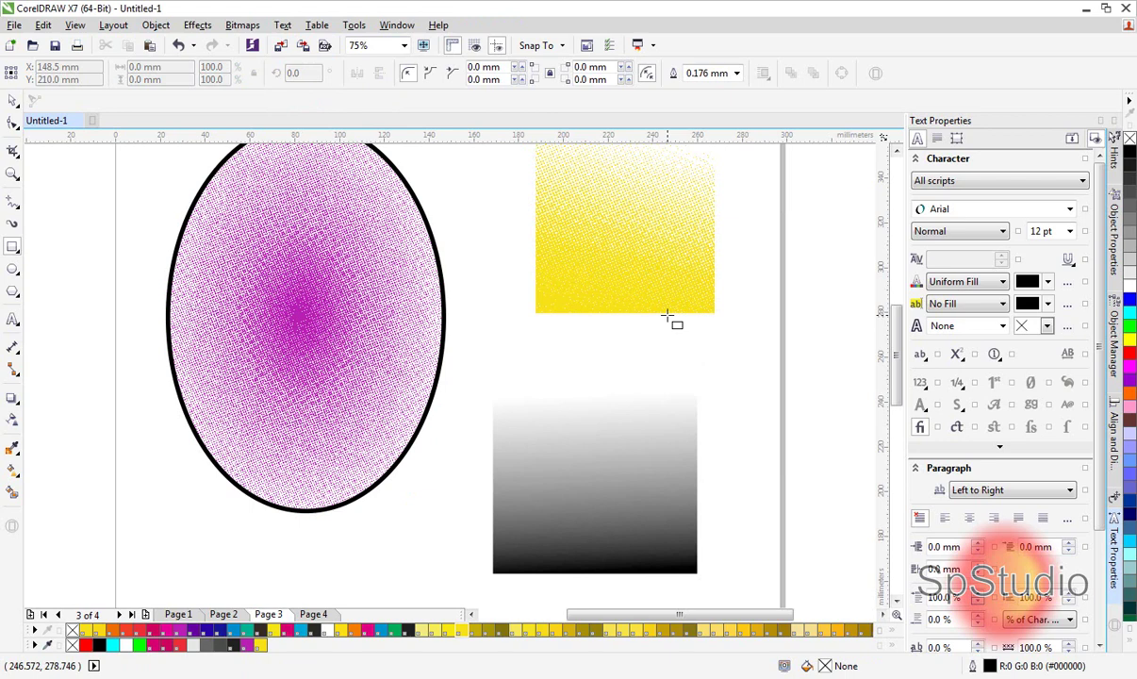
Convert the gradient-filled rectangle to a grayscale (8-bit) bitmap at a resolution of 150 dpi
left_click(585, 415)
left_click(242, 25)
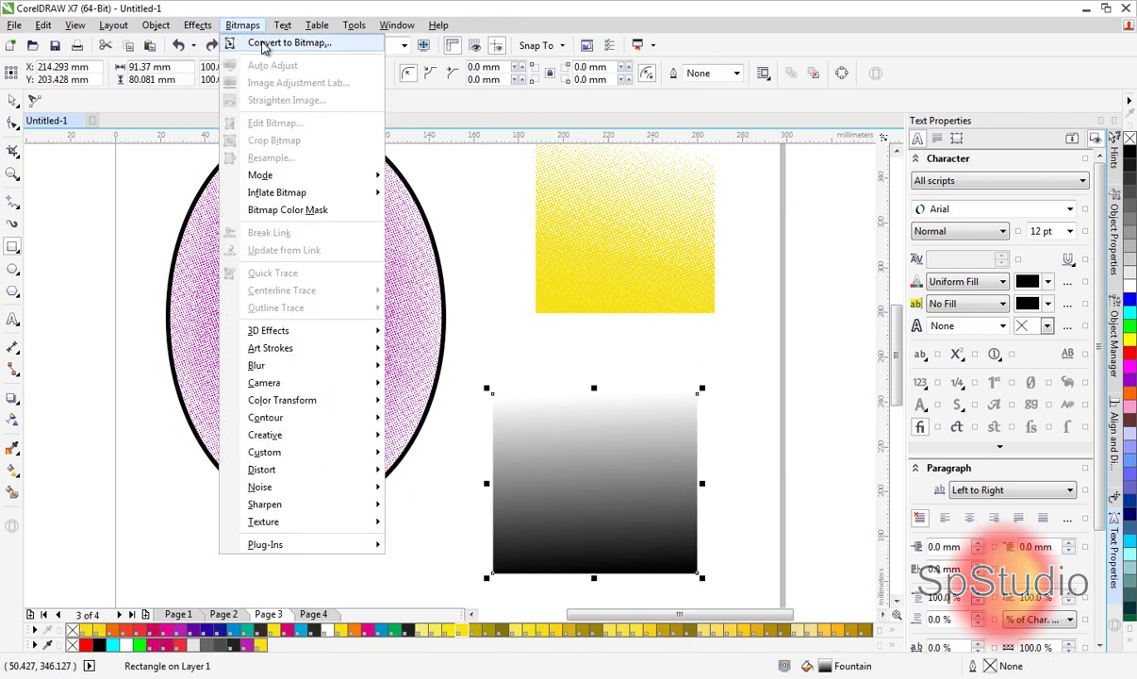
left_click(337, 47)
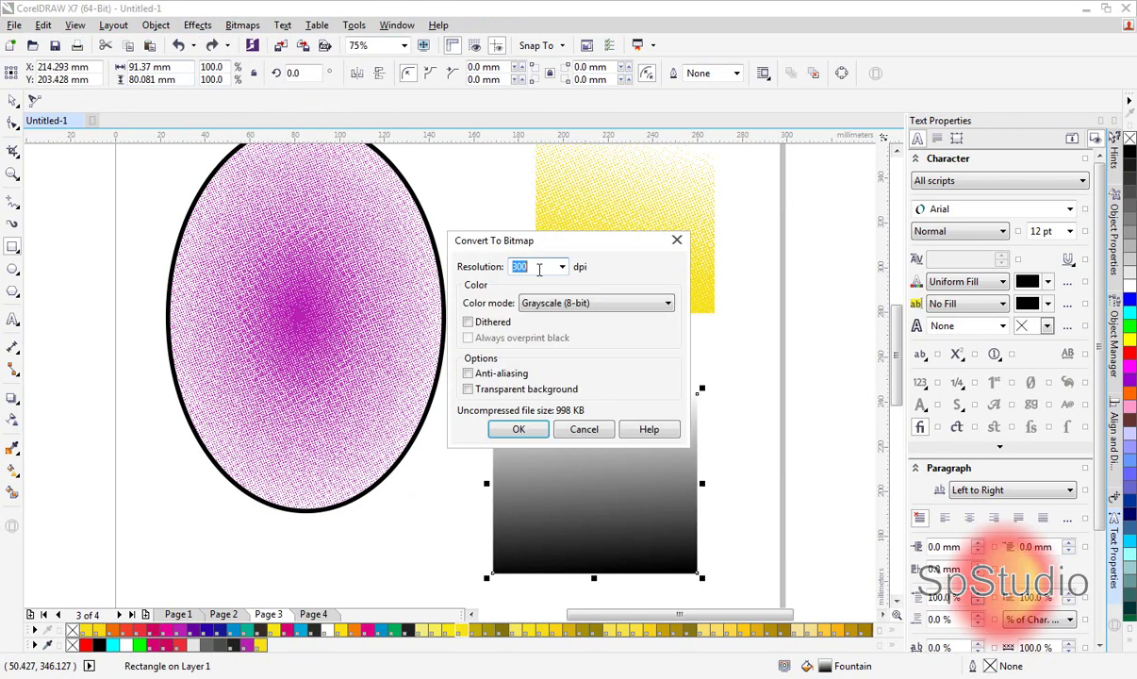
type("150")
left_click(519, 430)
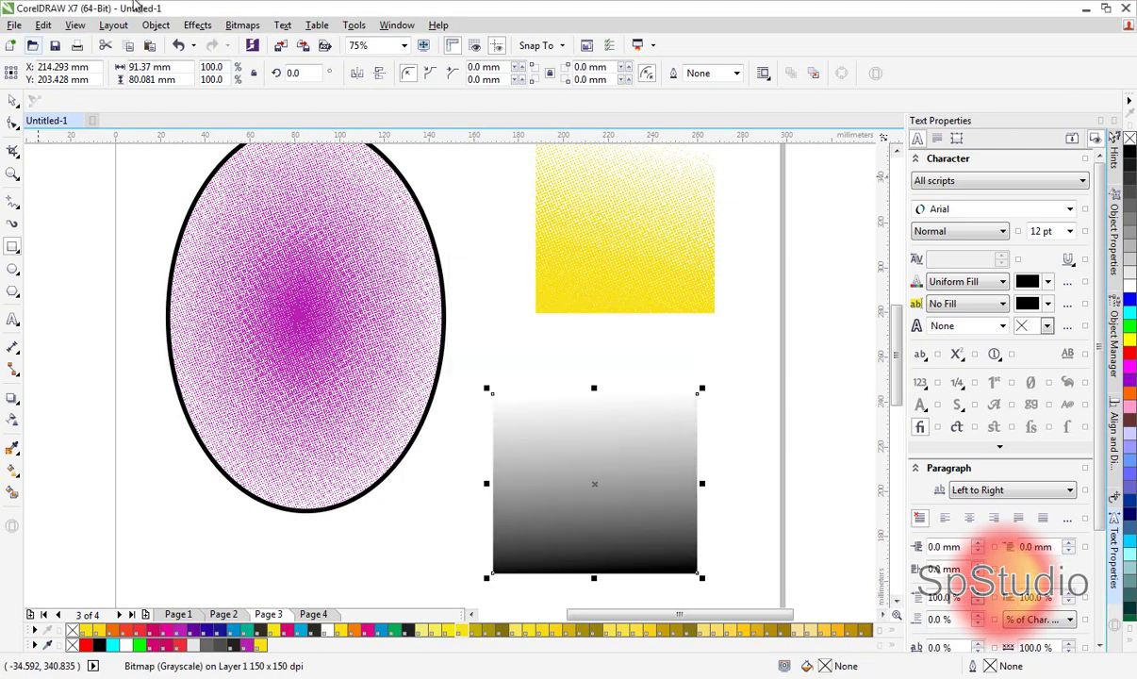
Apply the Halftone colour transform to the grayscale bitmap with a black angle of 22° and a maximum dot radius of 10
left_click(242, 25)
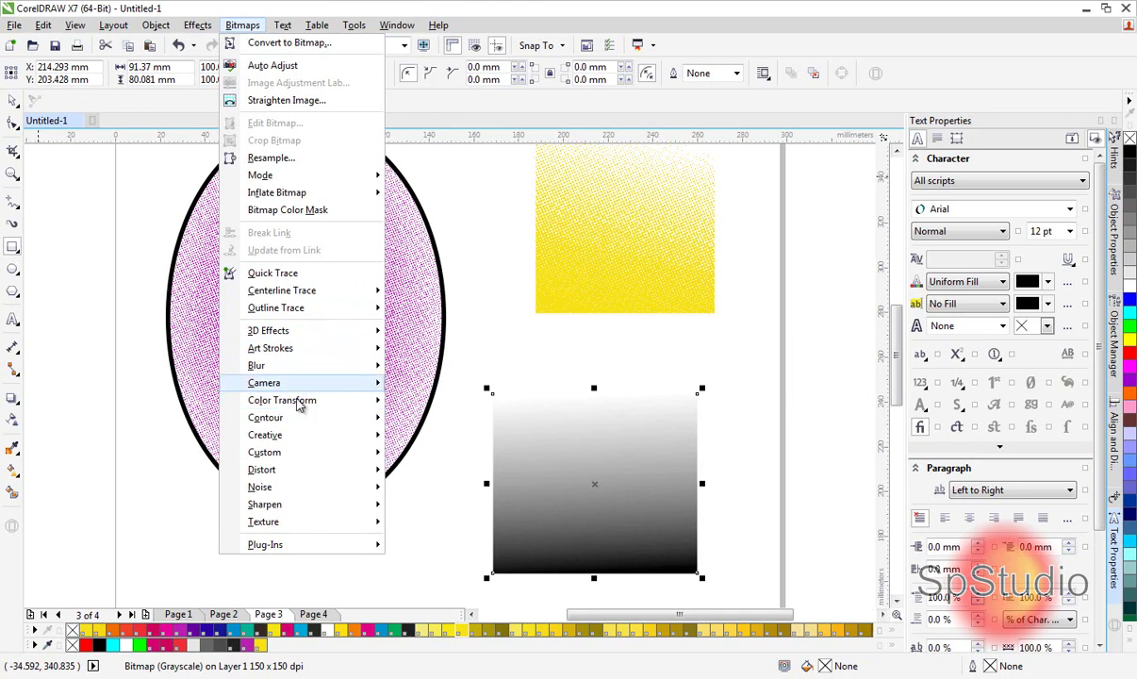
mouse_move(297, 399)
left_click(455, 420)
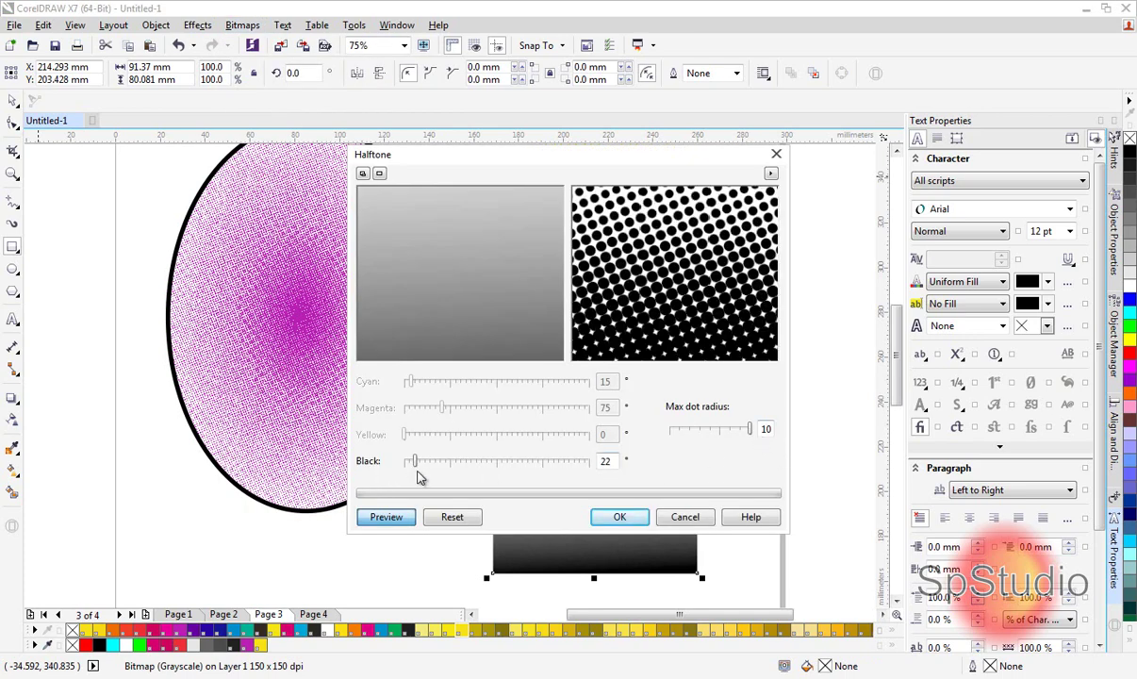
left_click(624, 517)
left_click_drag(608, 399, 652, 430)
left_click_drag(566, 483, 610, 561)
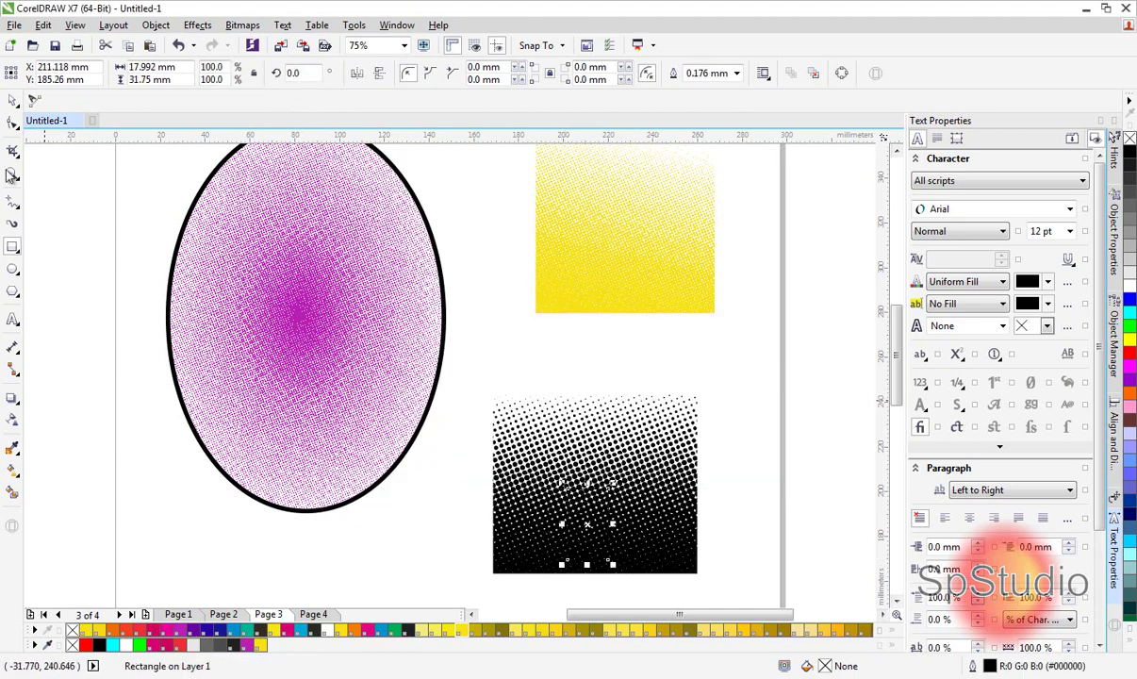
Move the black halftone bitmap directly beneath the yellow halftone square and compare their dot sizes up close
left_click(12, 101)
left_click(594, 316)
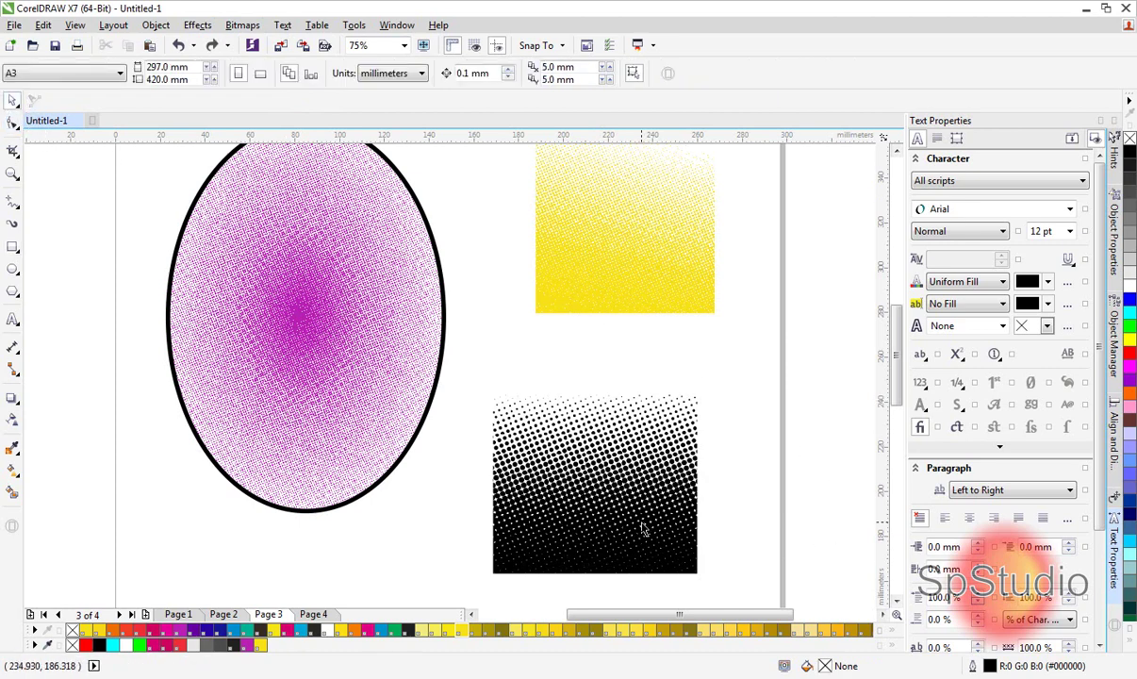
left_click(570, 517)
left_click_drag(569, 517, 616, 437)
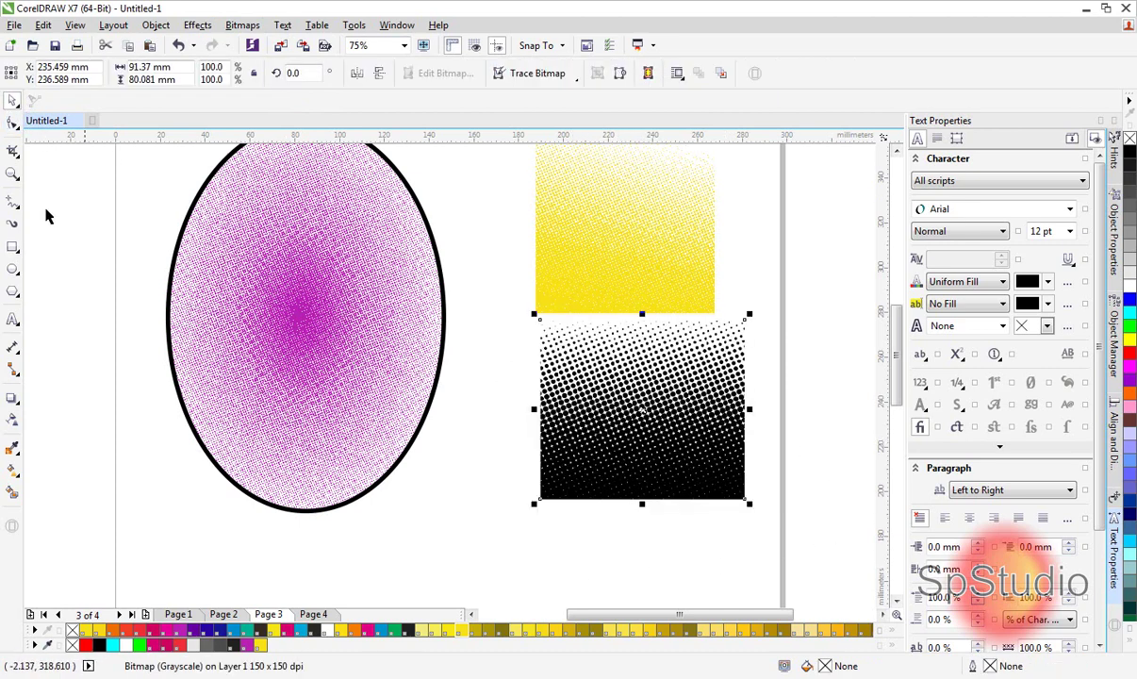
left_click(12, 173)
left_click_drag(518, 236, 792, 420)
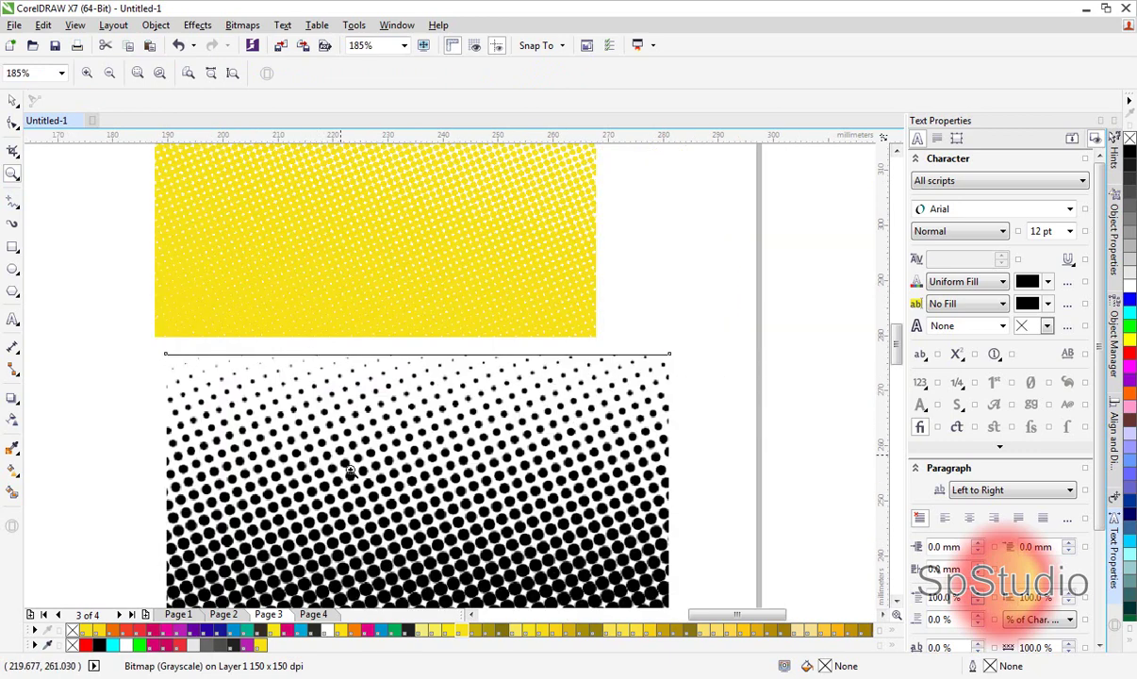
left_click(12, 100)
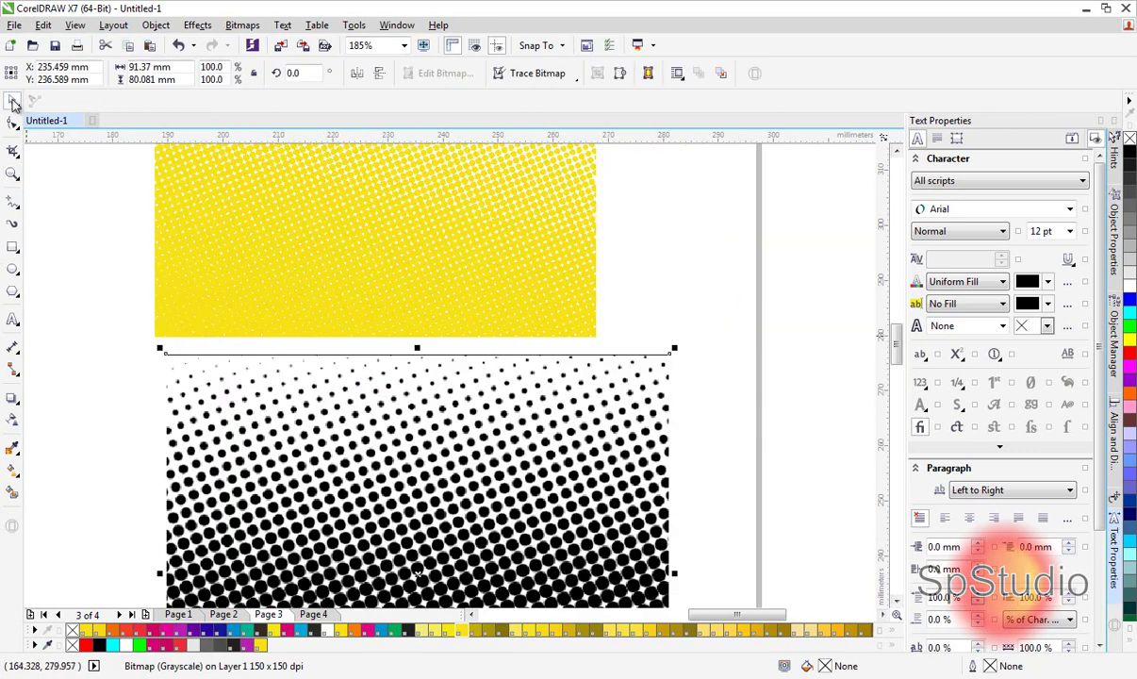
scroll(577, 523, "down", 2)
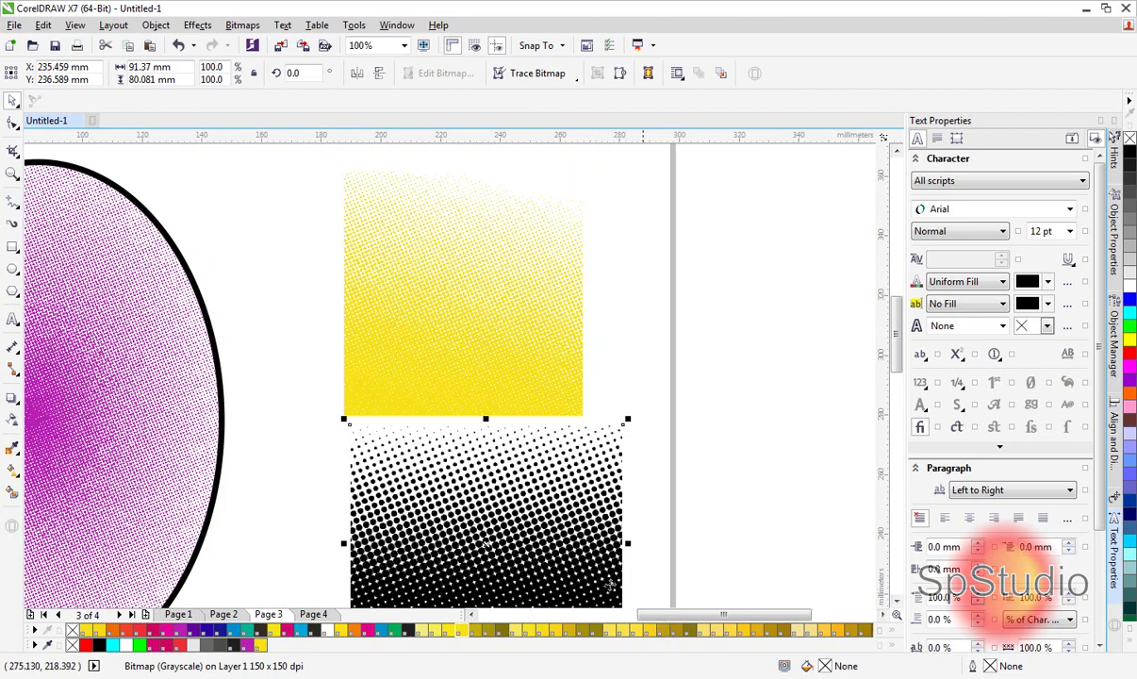
Convert the black halftone bitmap to black and white (1-bit) using Line Art with a threshold of 26
left_click_drag(901, 351, 899, 415)
left_click(242, 25)
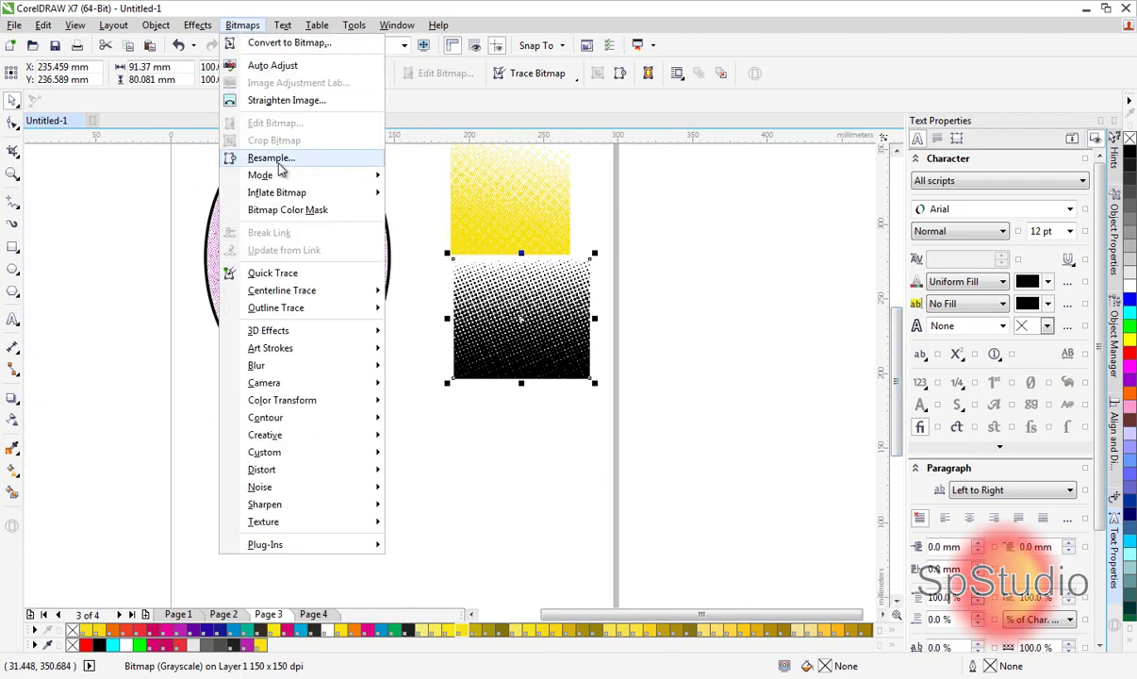
mouse_move(349, 176)
left_click(499, 179)
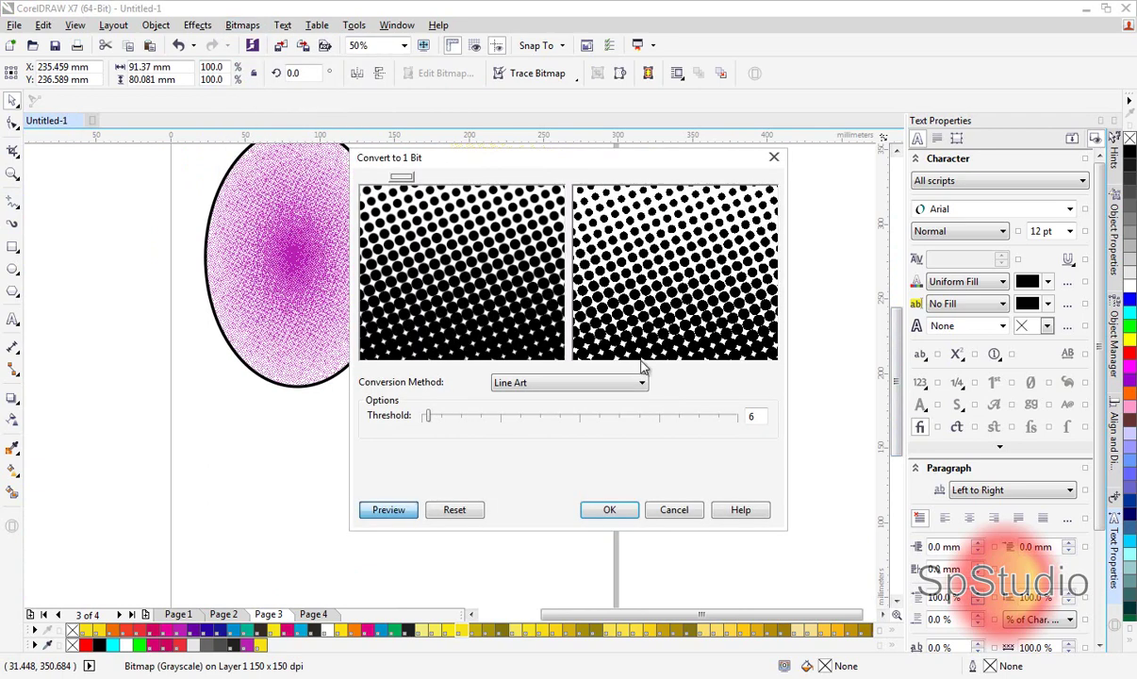
left_click(549, 385)
left_click(543, 394)
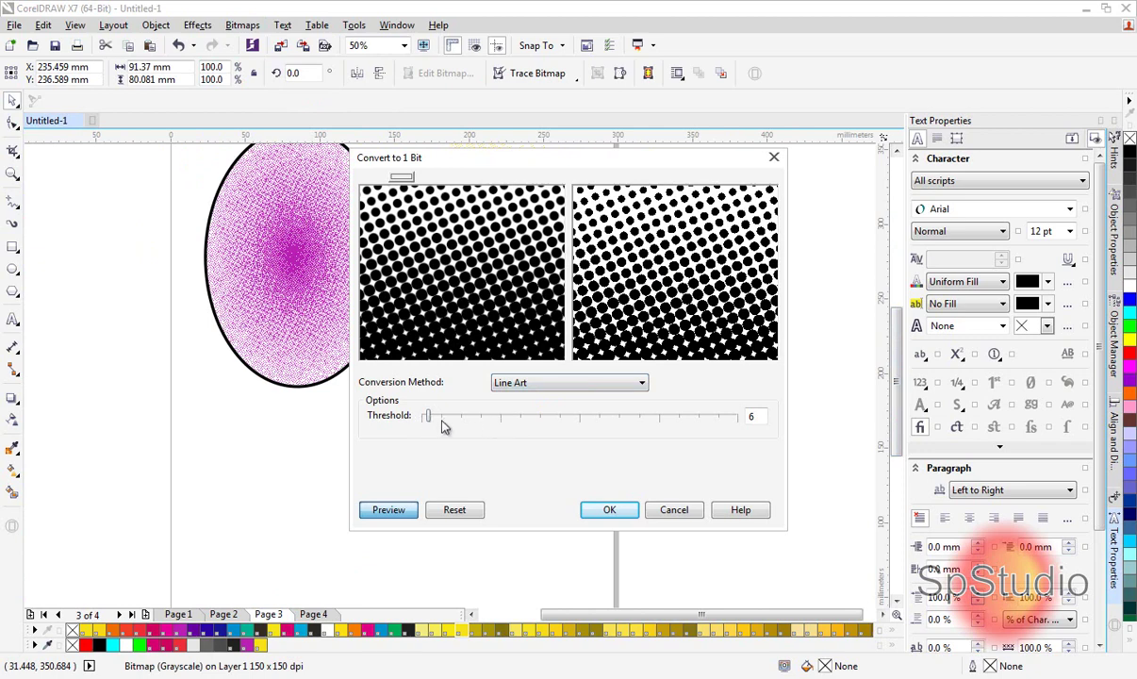
left_click_drag(429, 420, 464, 418)
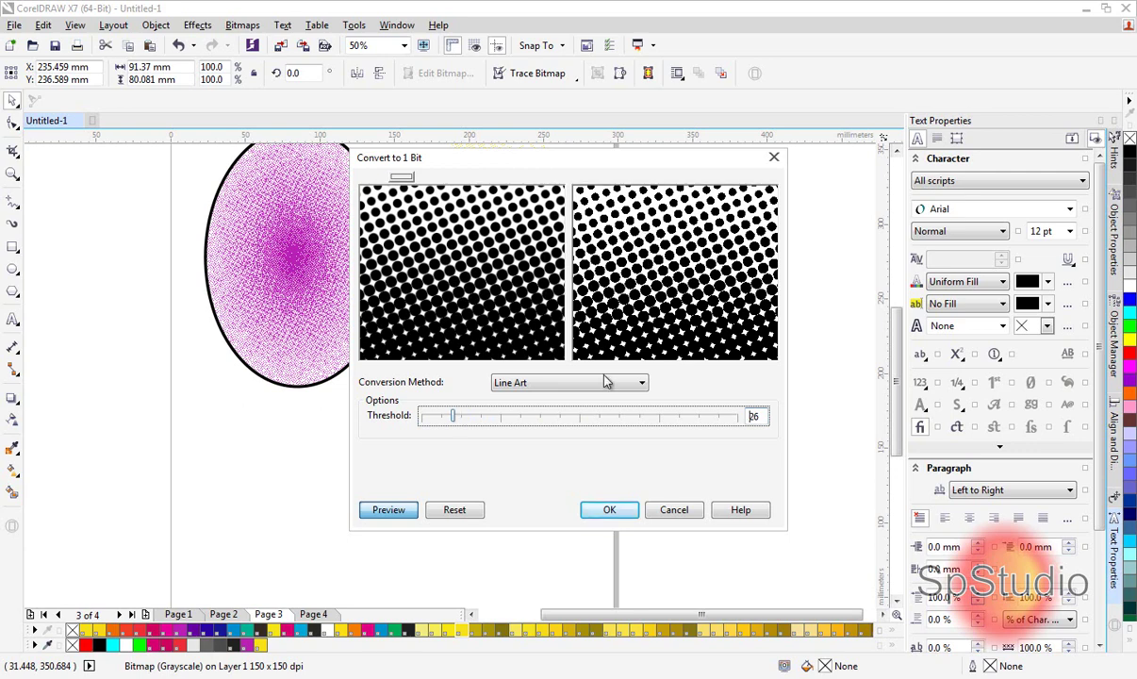
left_click(604, 510)
Give the 1-bit bitmap no background fill and PANTONE Hexachrome Green dots, and place it just below the yellow square
left_click_drag(516, 319, 521, 399)
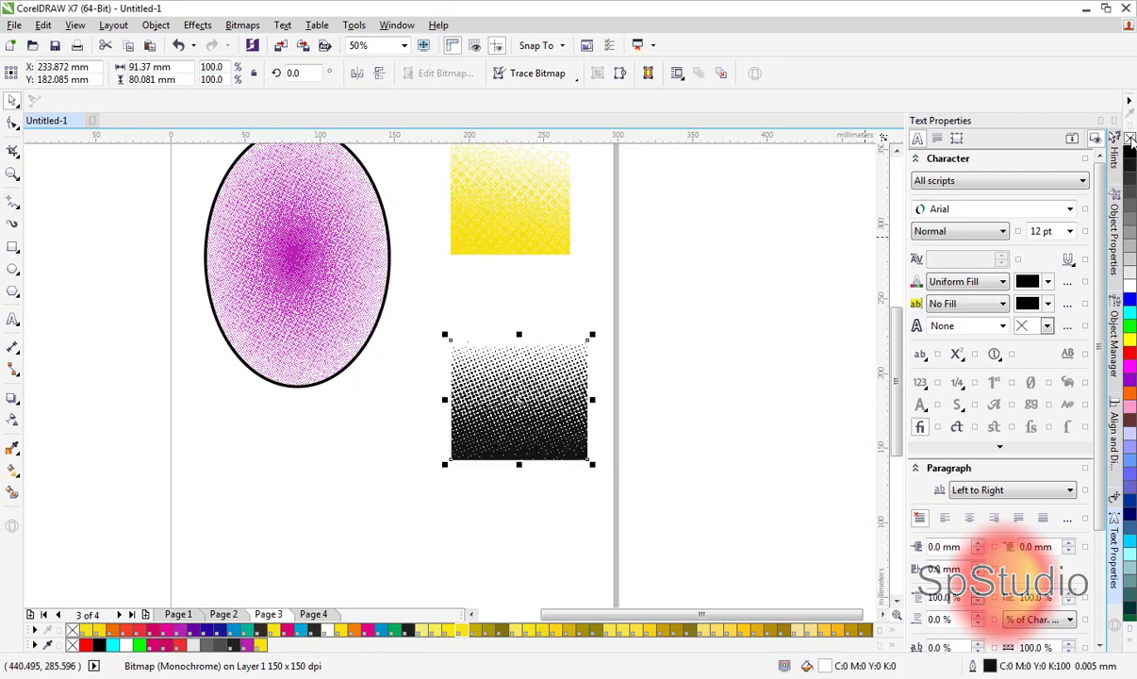
left_click_drag(539, 408, 533, 349)
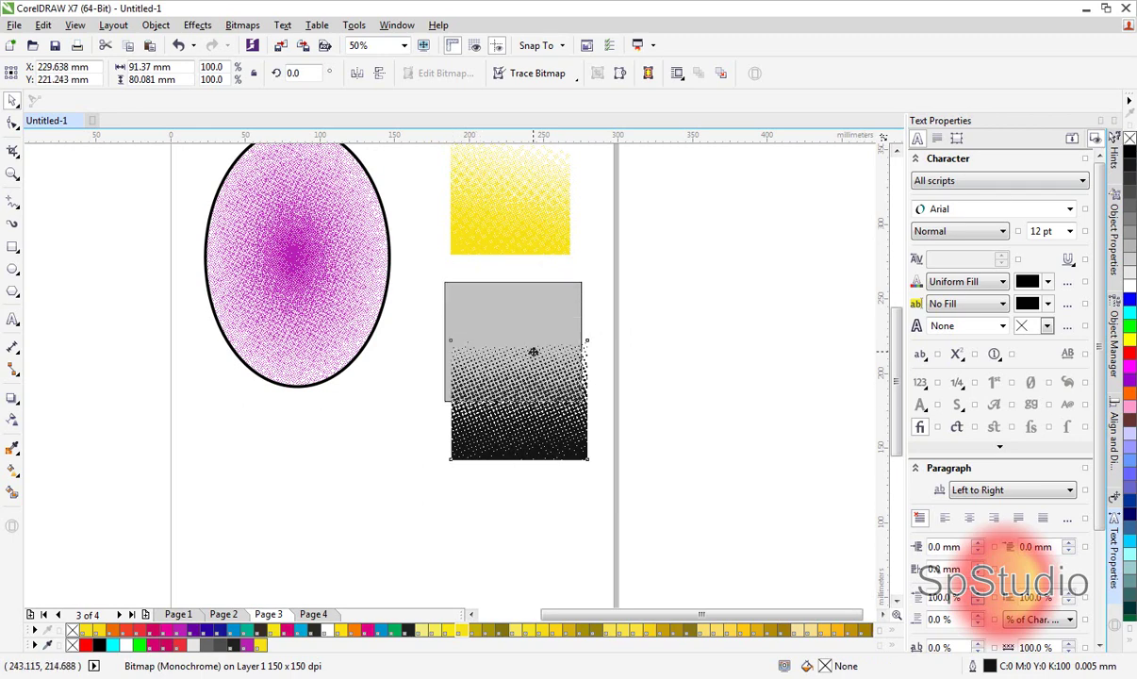
left_click(396, 629)
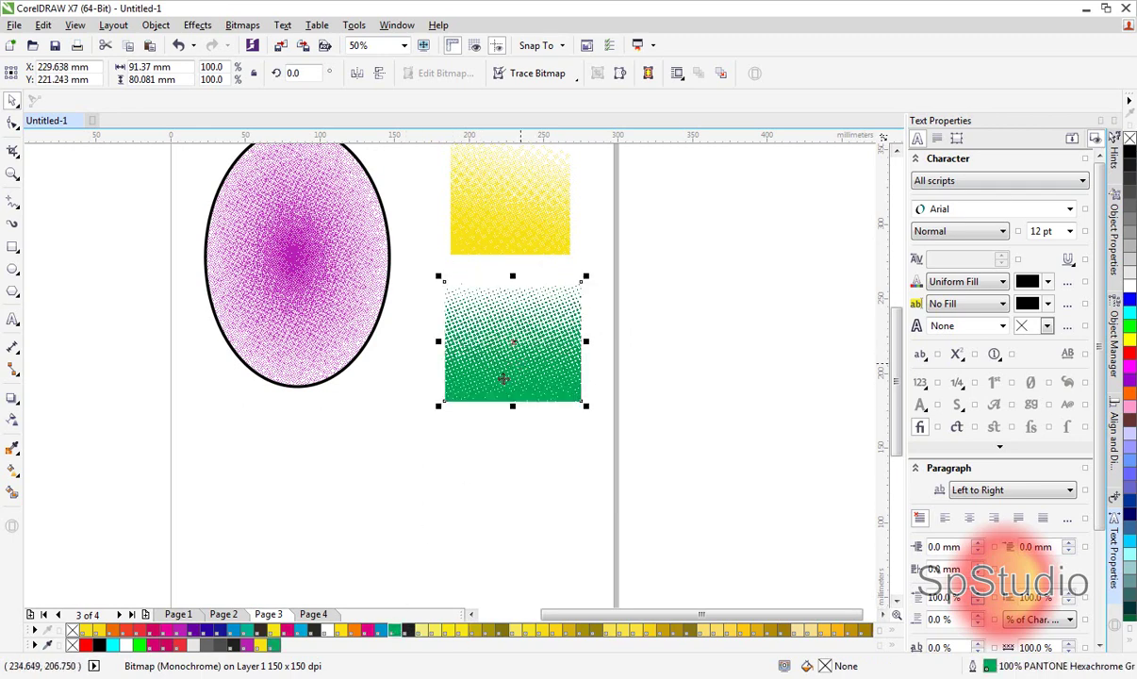
left_click(500, 219)
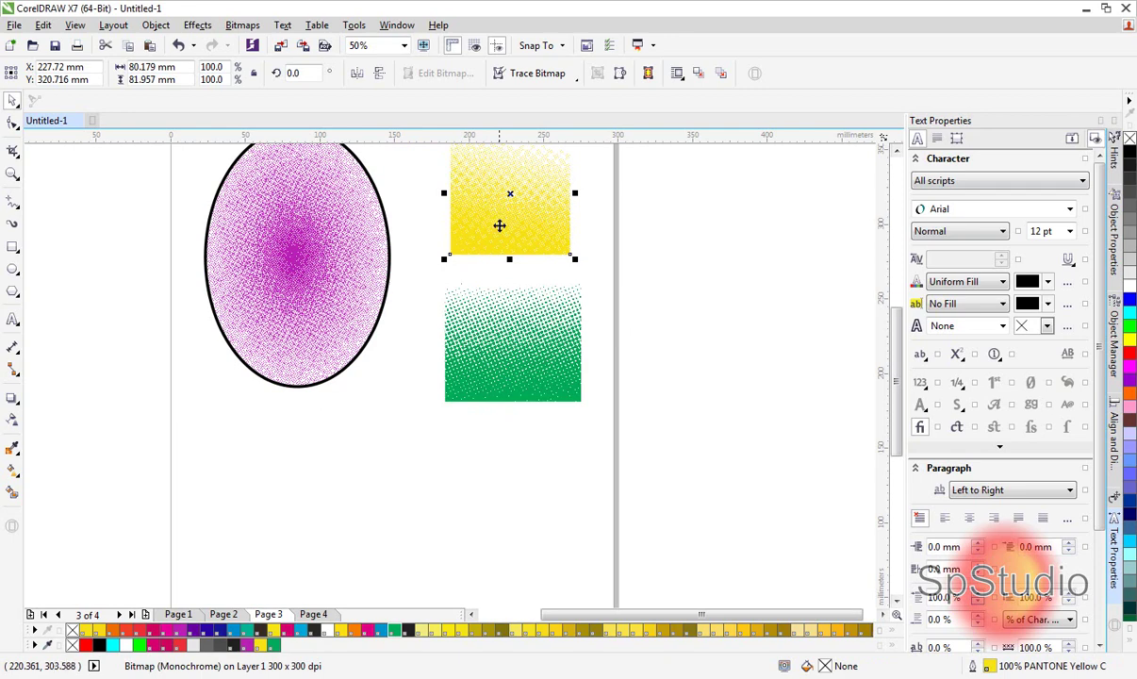
left_click(503, 356)
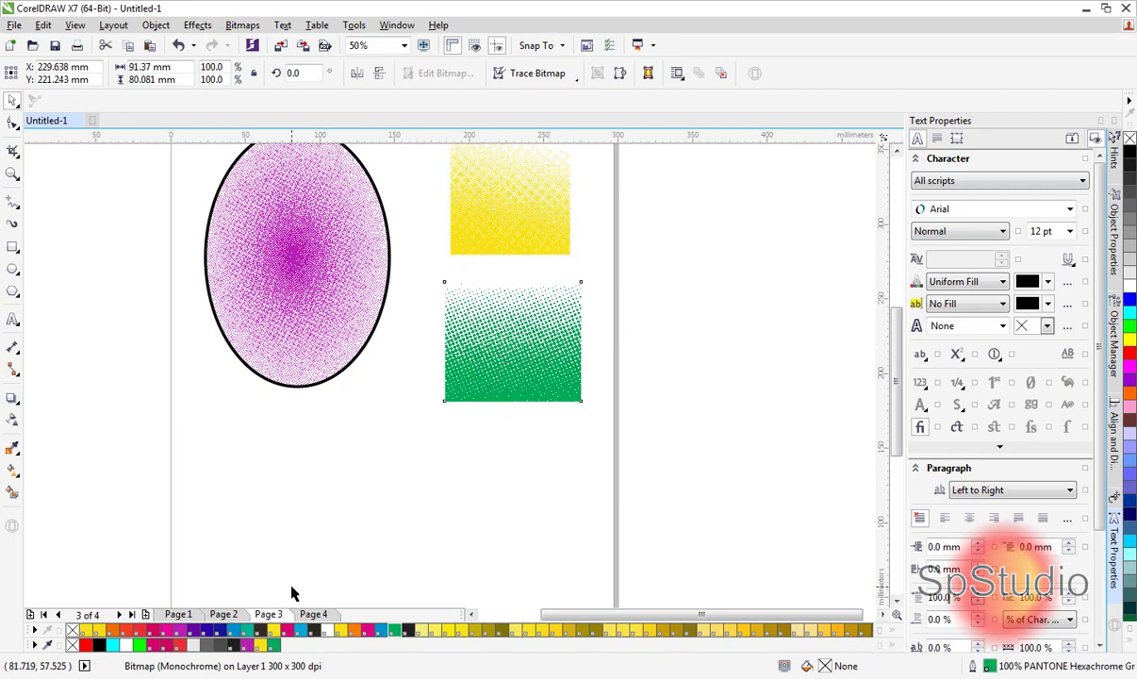
left_click(523, 389)
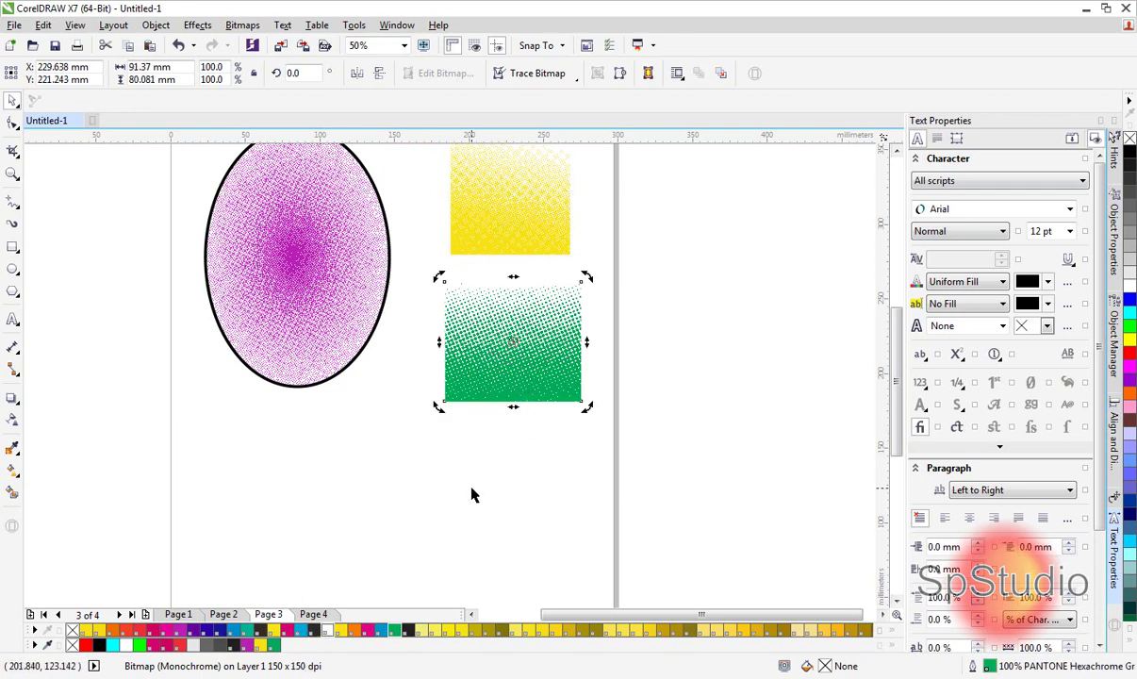